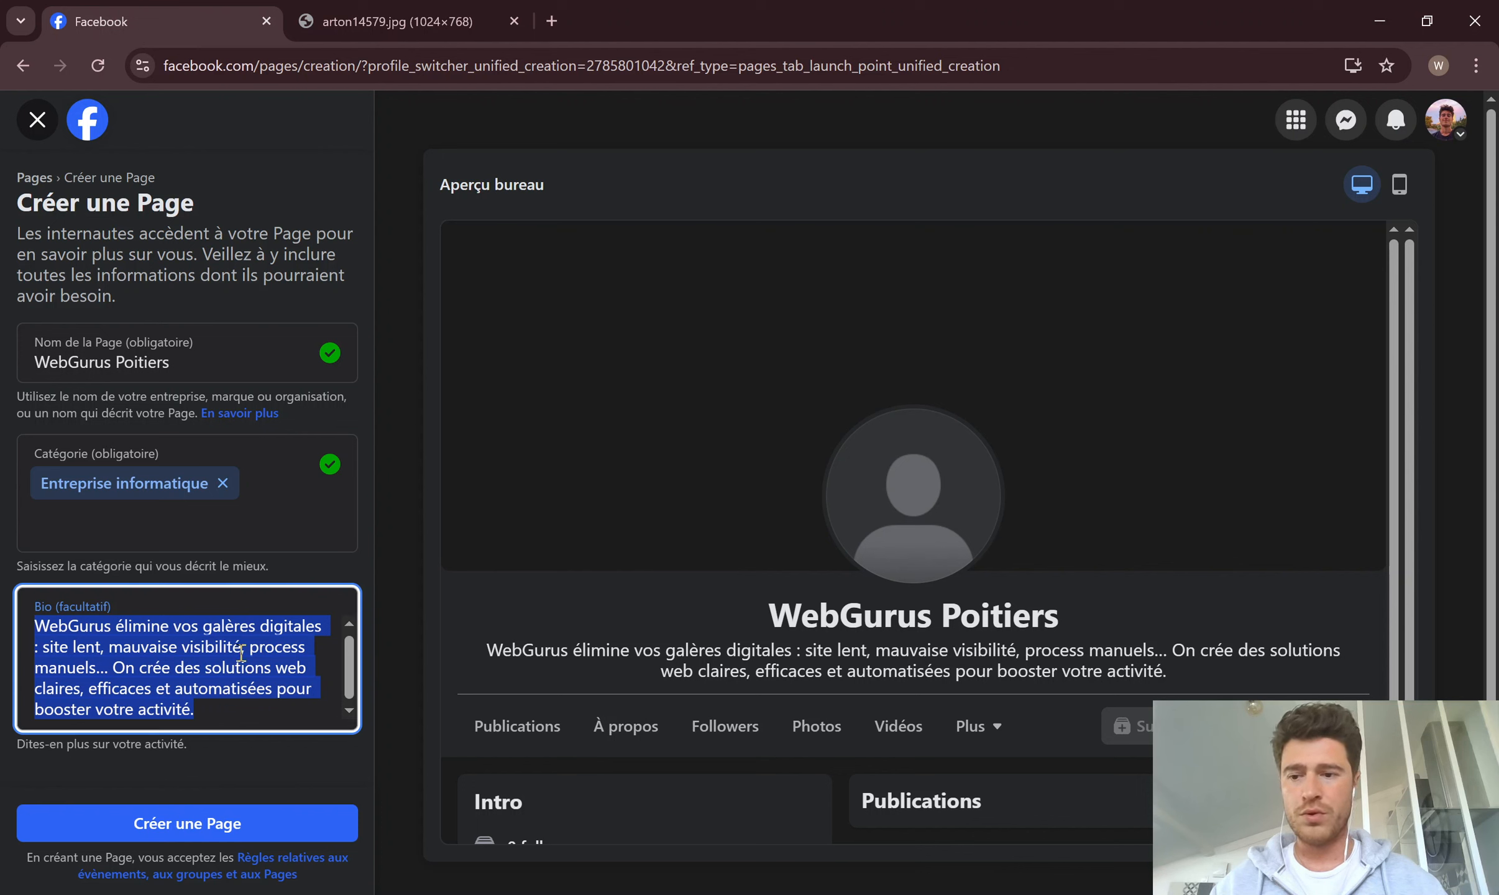
Review the Page's bio text and consult the Value Proposition Canvas image
click(233, 705)
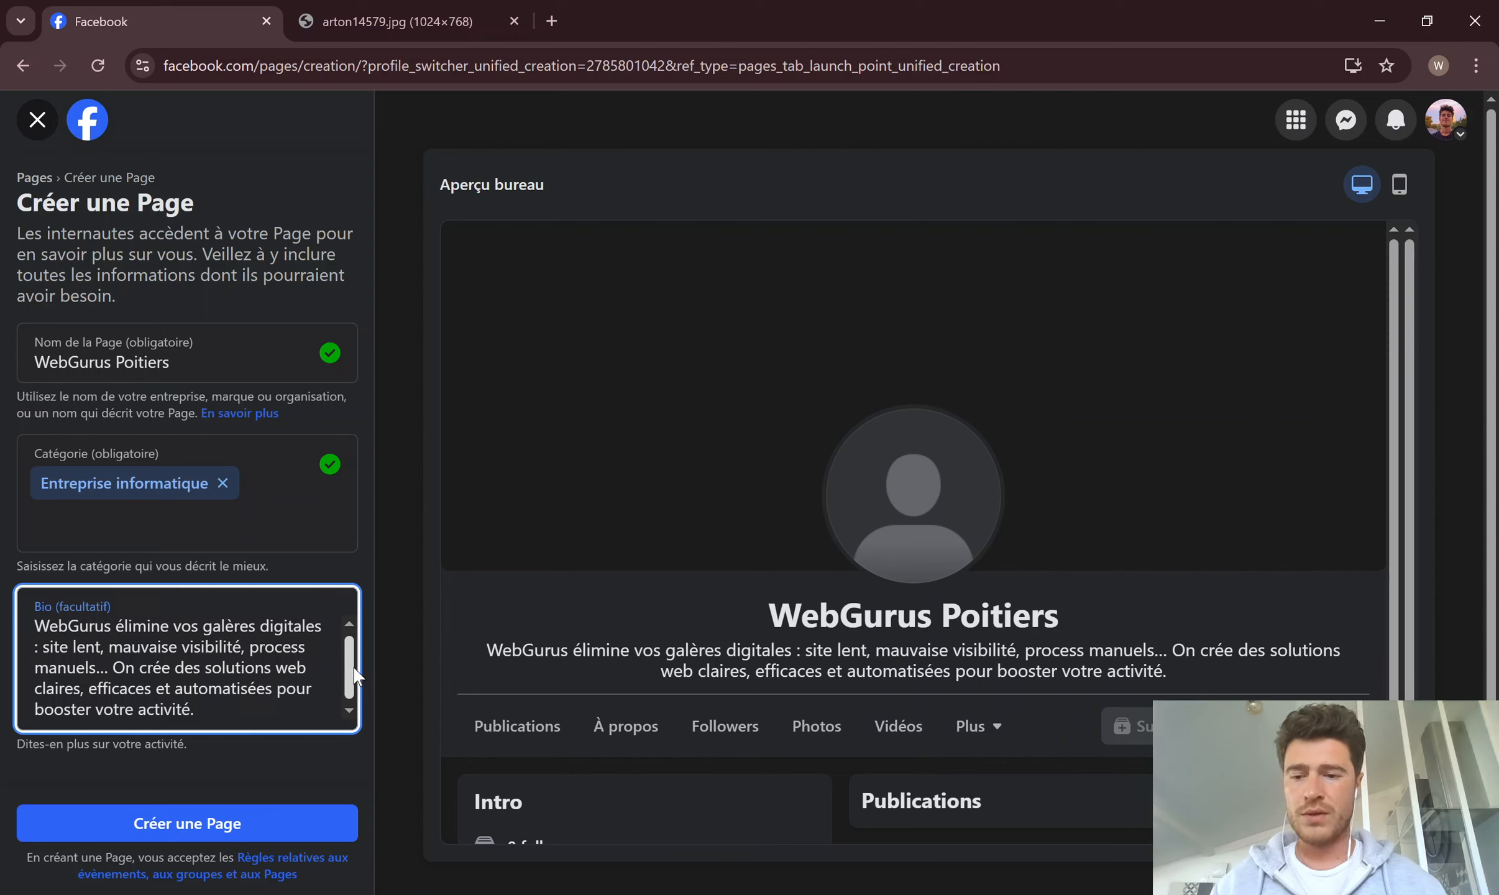
drag(353, 669, 351, 654)
drag(233, 714, 6, 654)
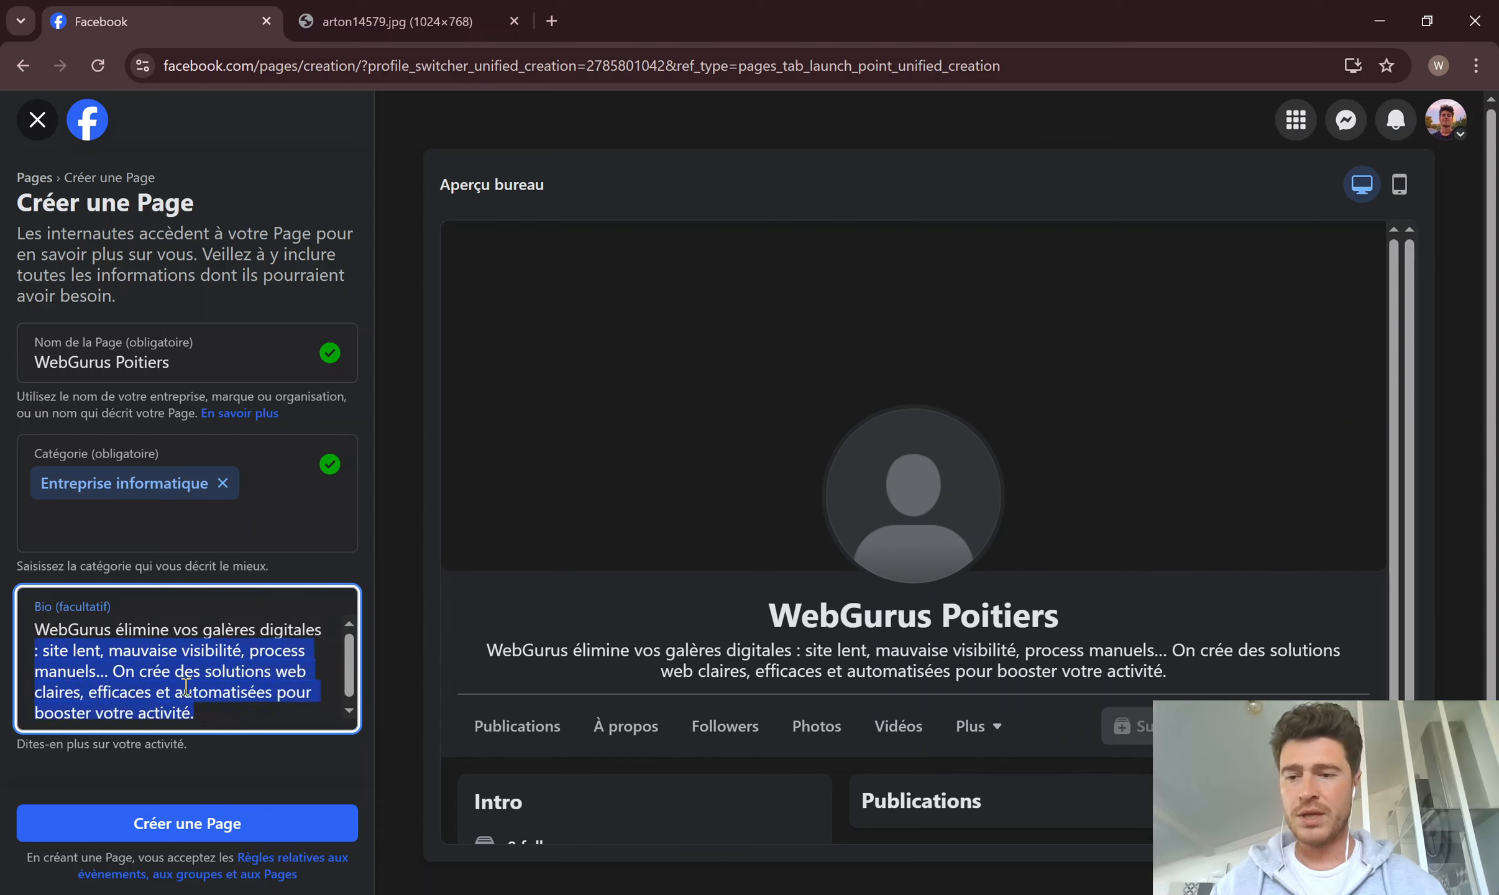
click(276, 712)
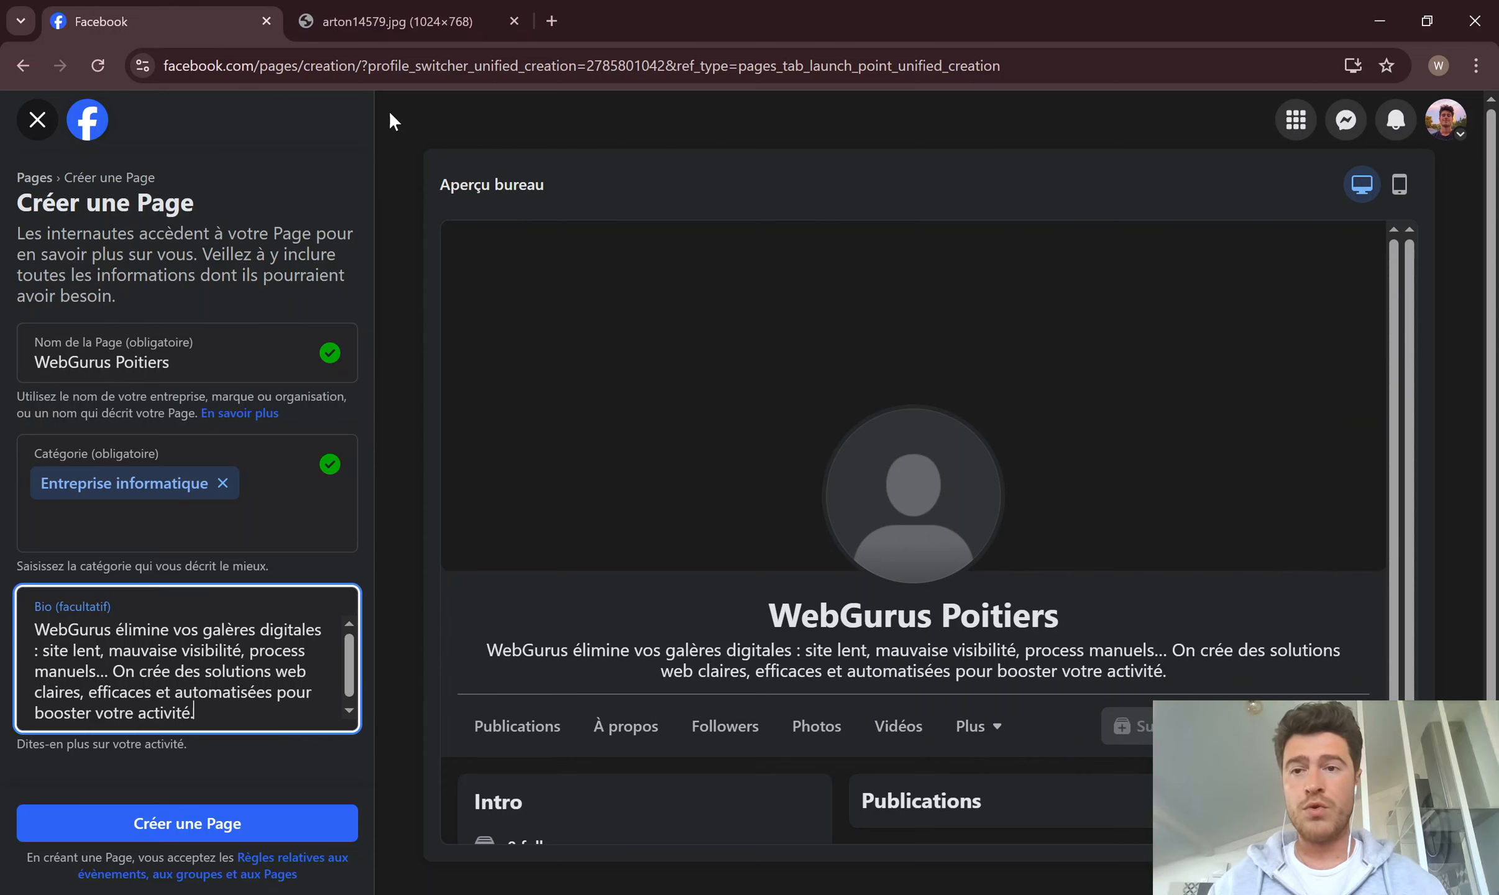
click(401, 23)
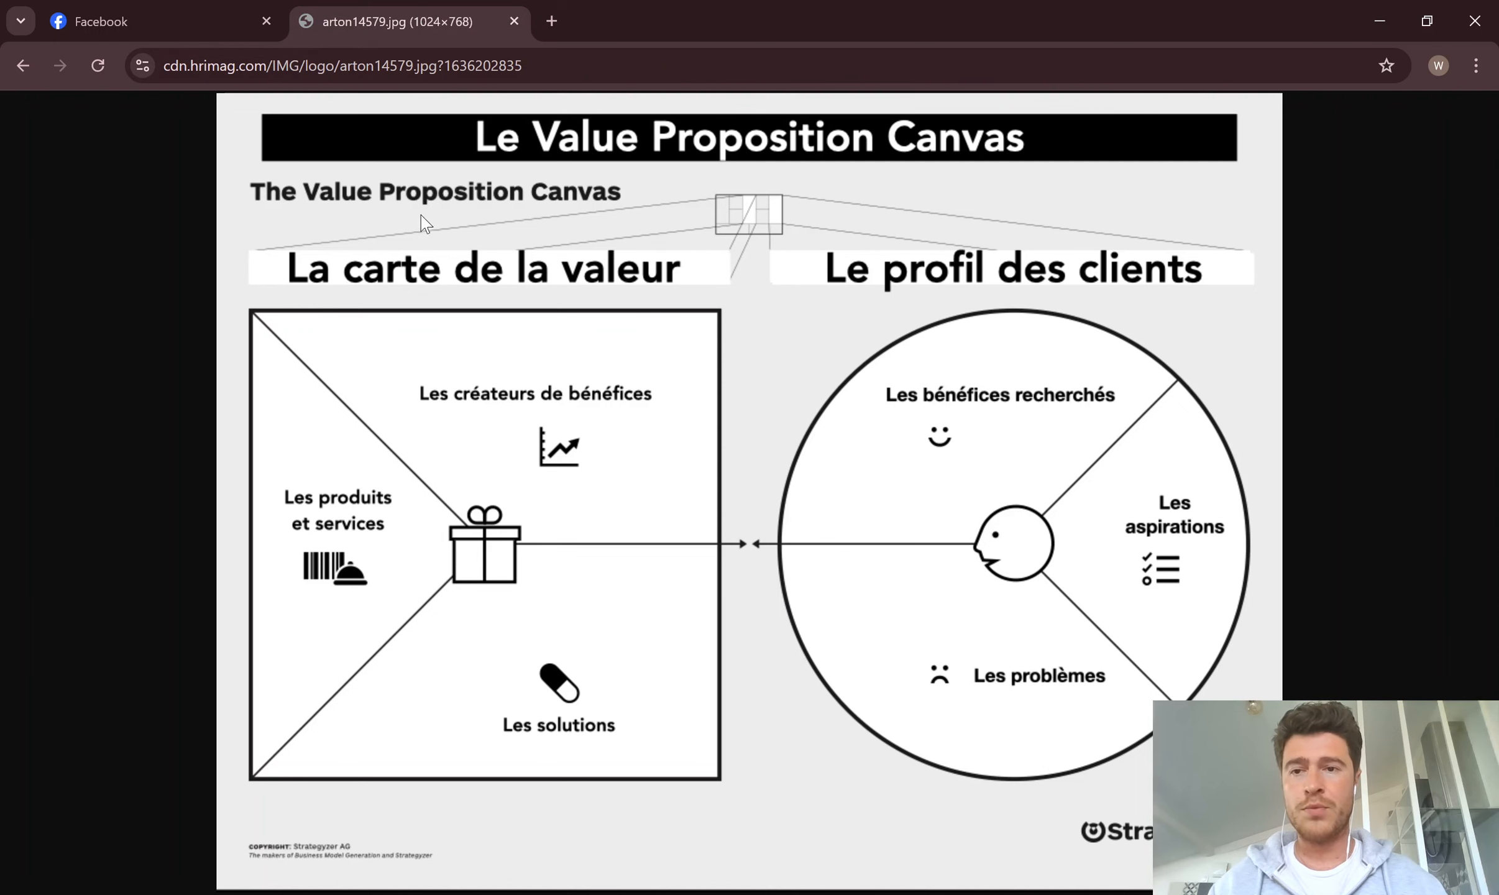
Return to the Page creation form, create the WebGurus Poitiers Page and dismiss the notice
click(204, 16)
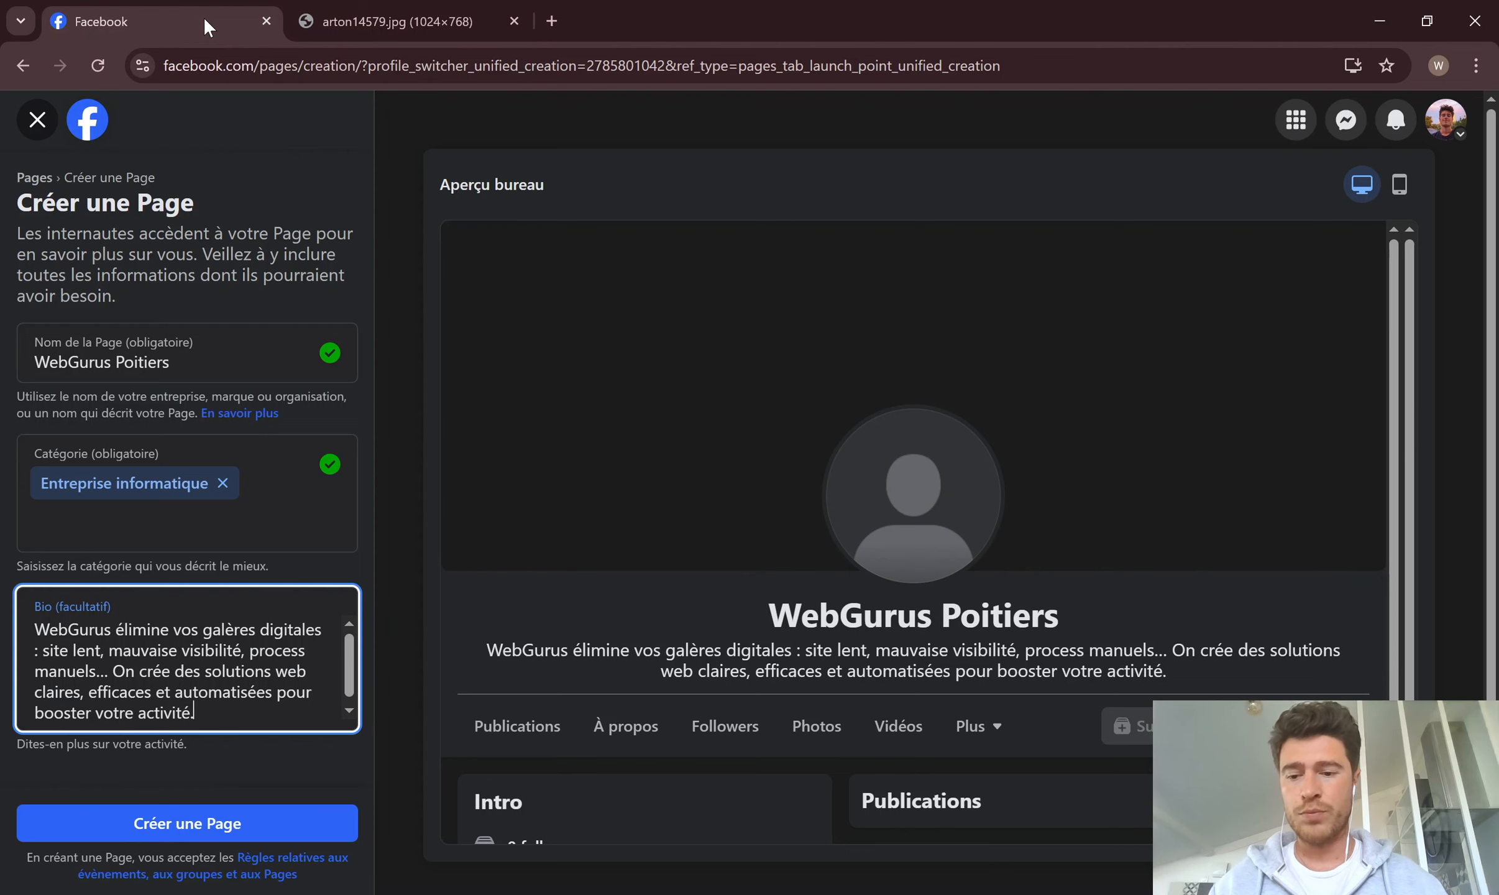
click(234, 820)
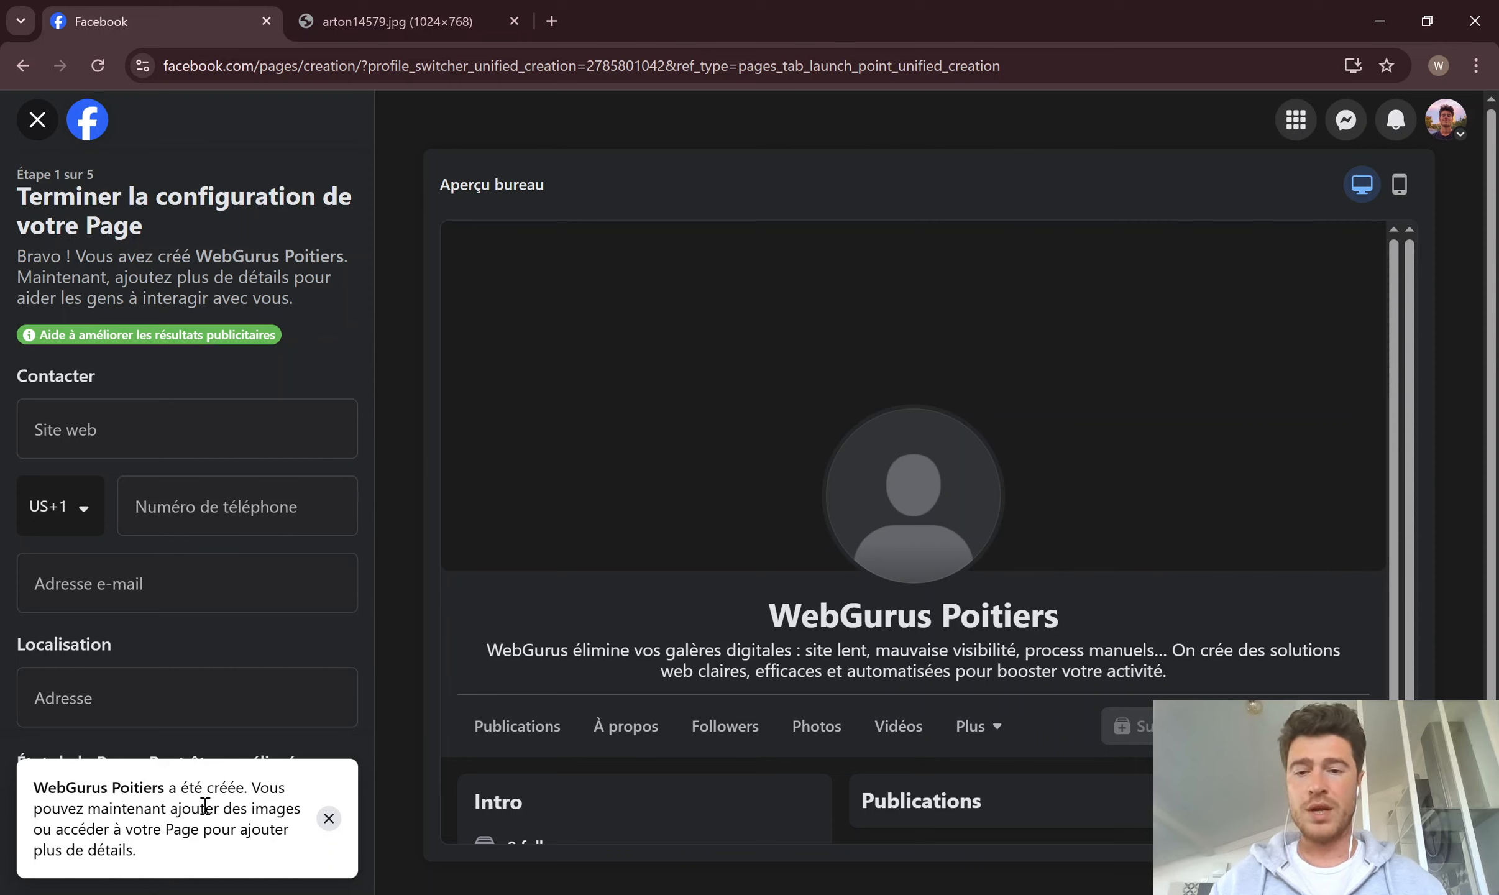
click(329, 818)
click(259, 438)
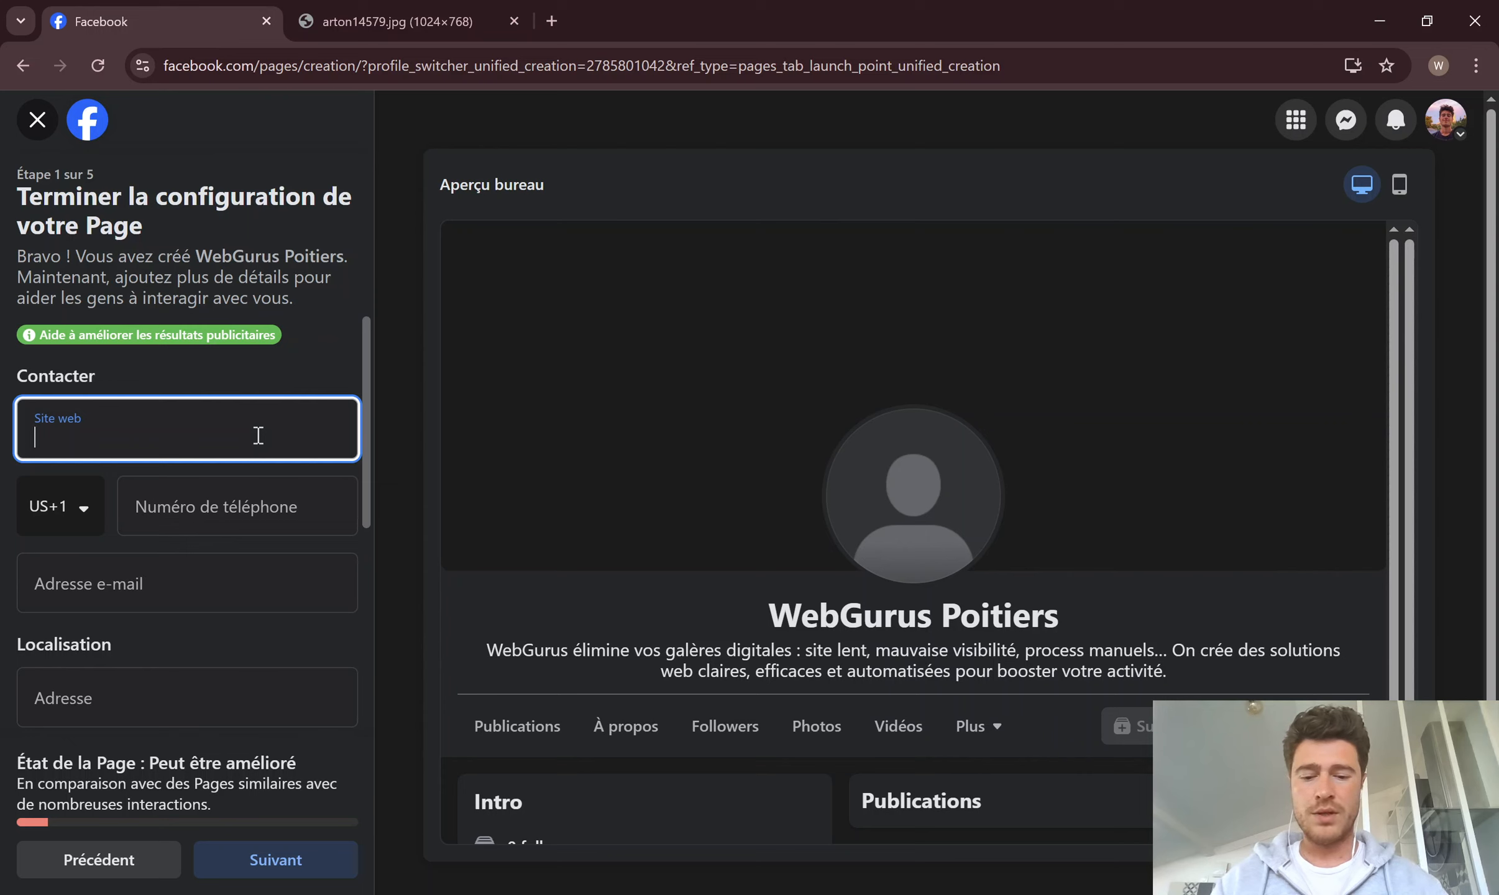
text(htt)
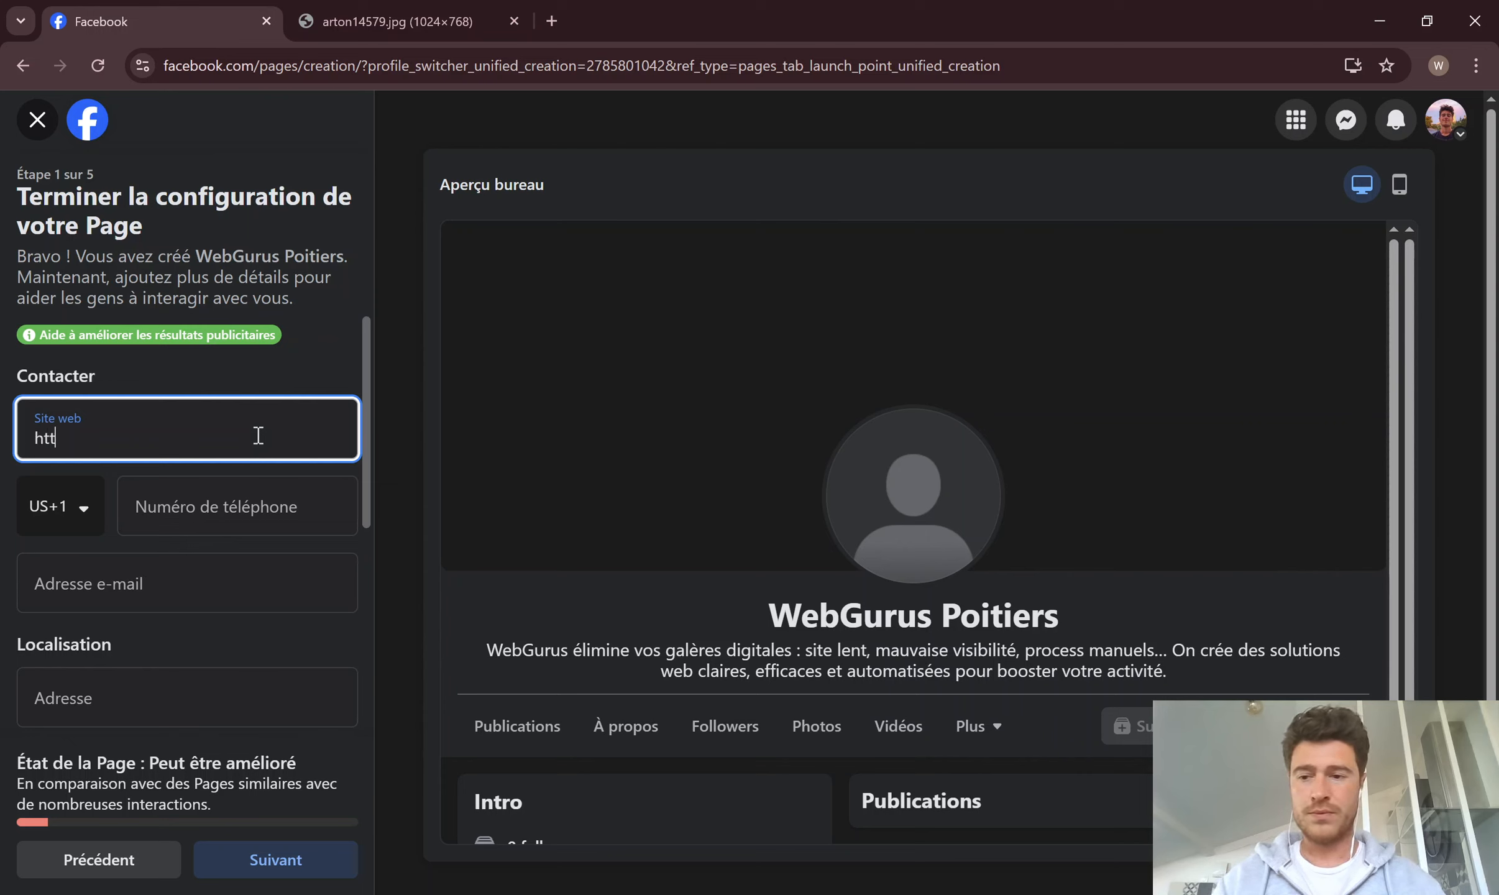
text(ps://w)
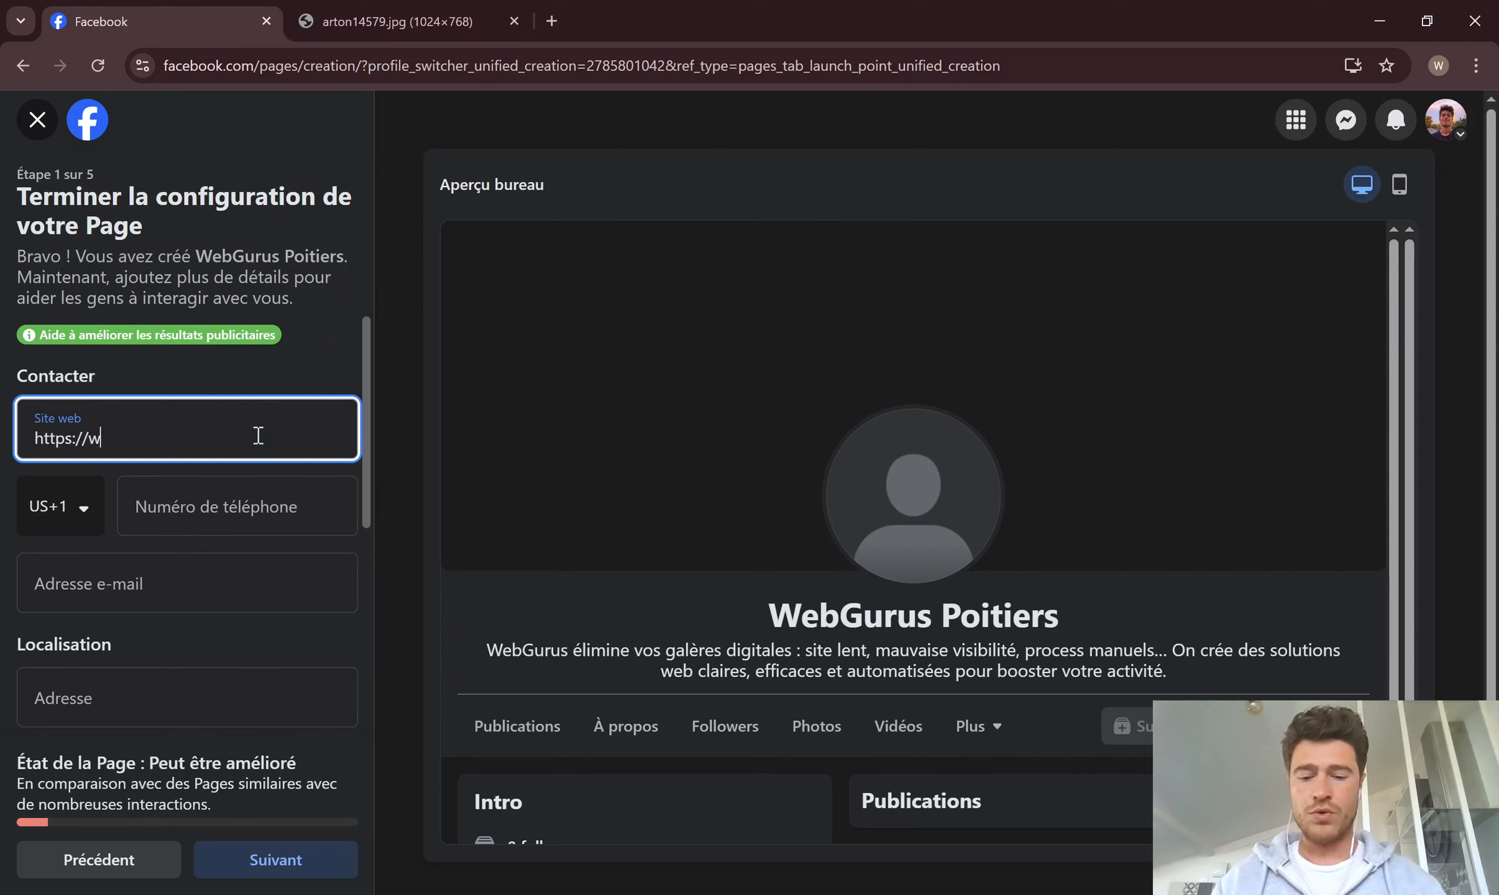
text(erb)
key(BackSpace)
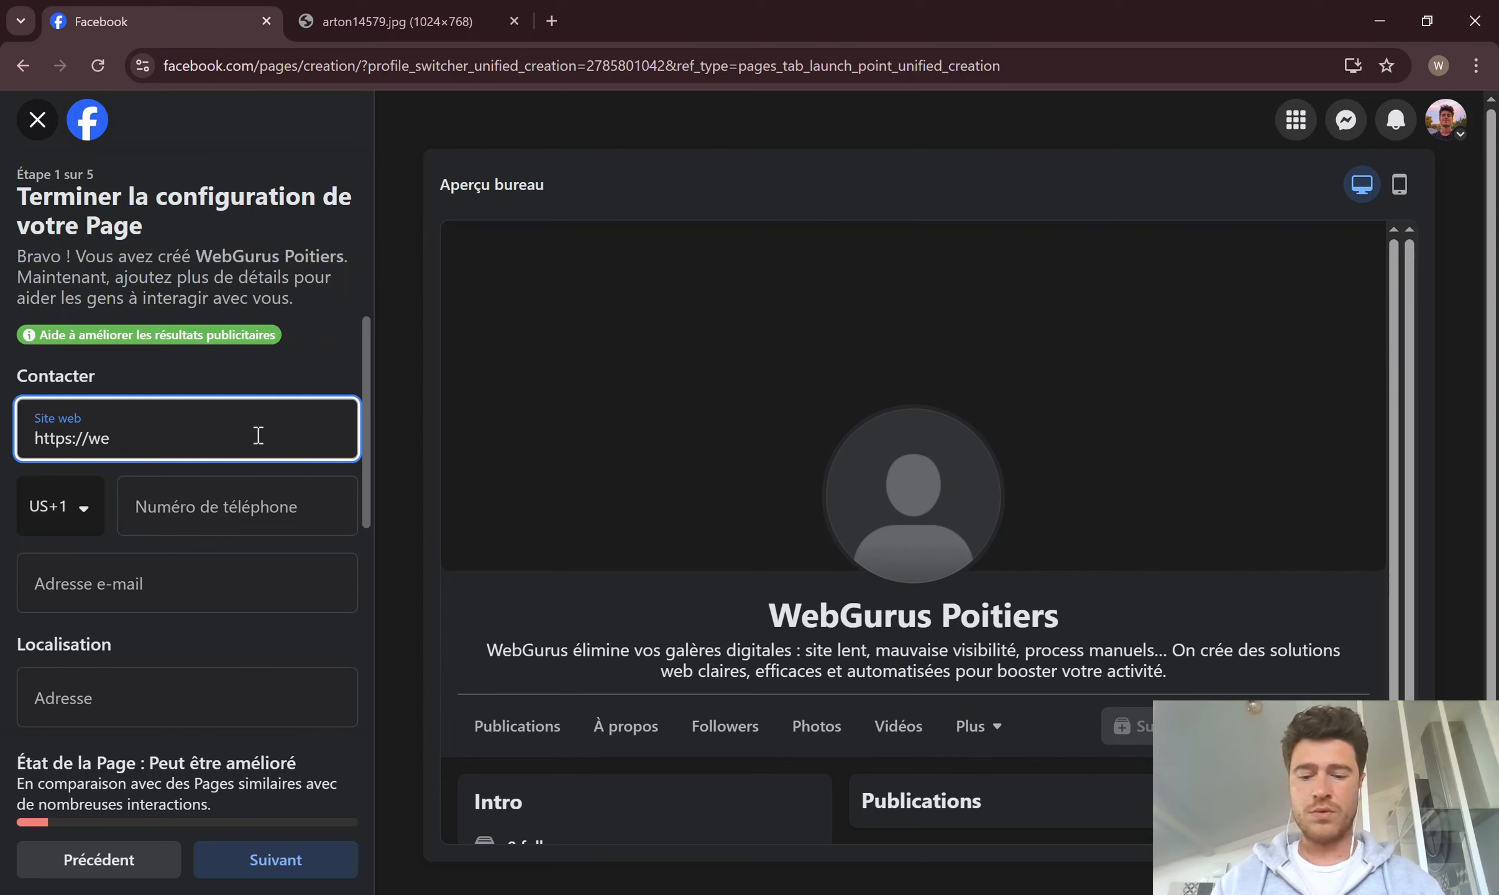
text(bgurus.fr)
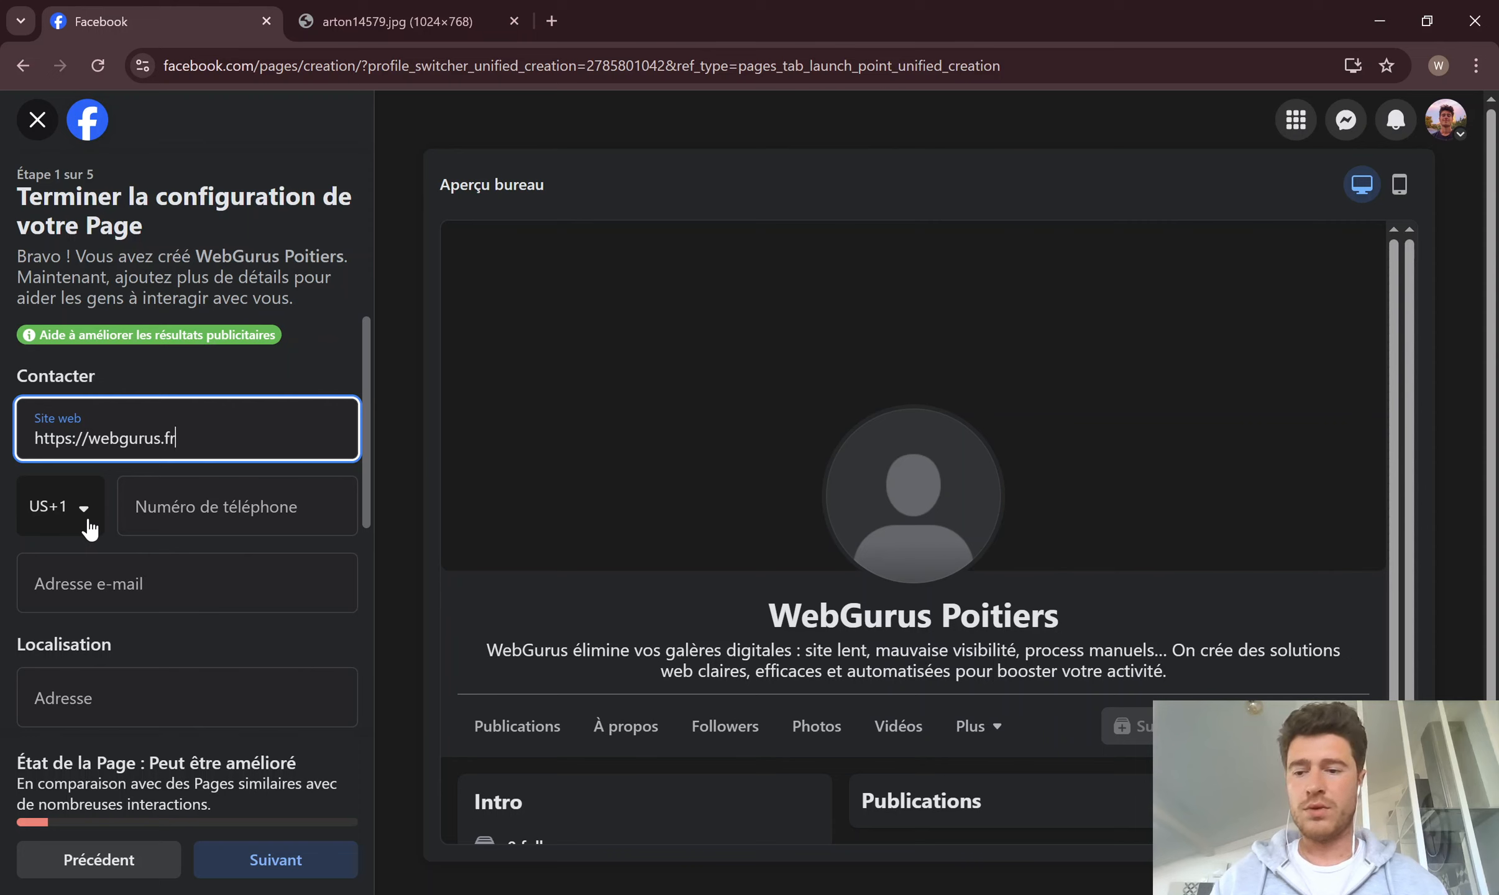
Leave the e-mail, location and opening-hours fields empty and continue to the Page customization step
click(126, 590)
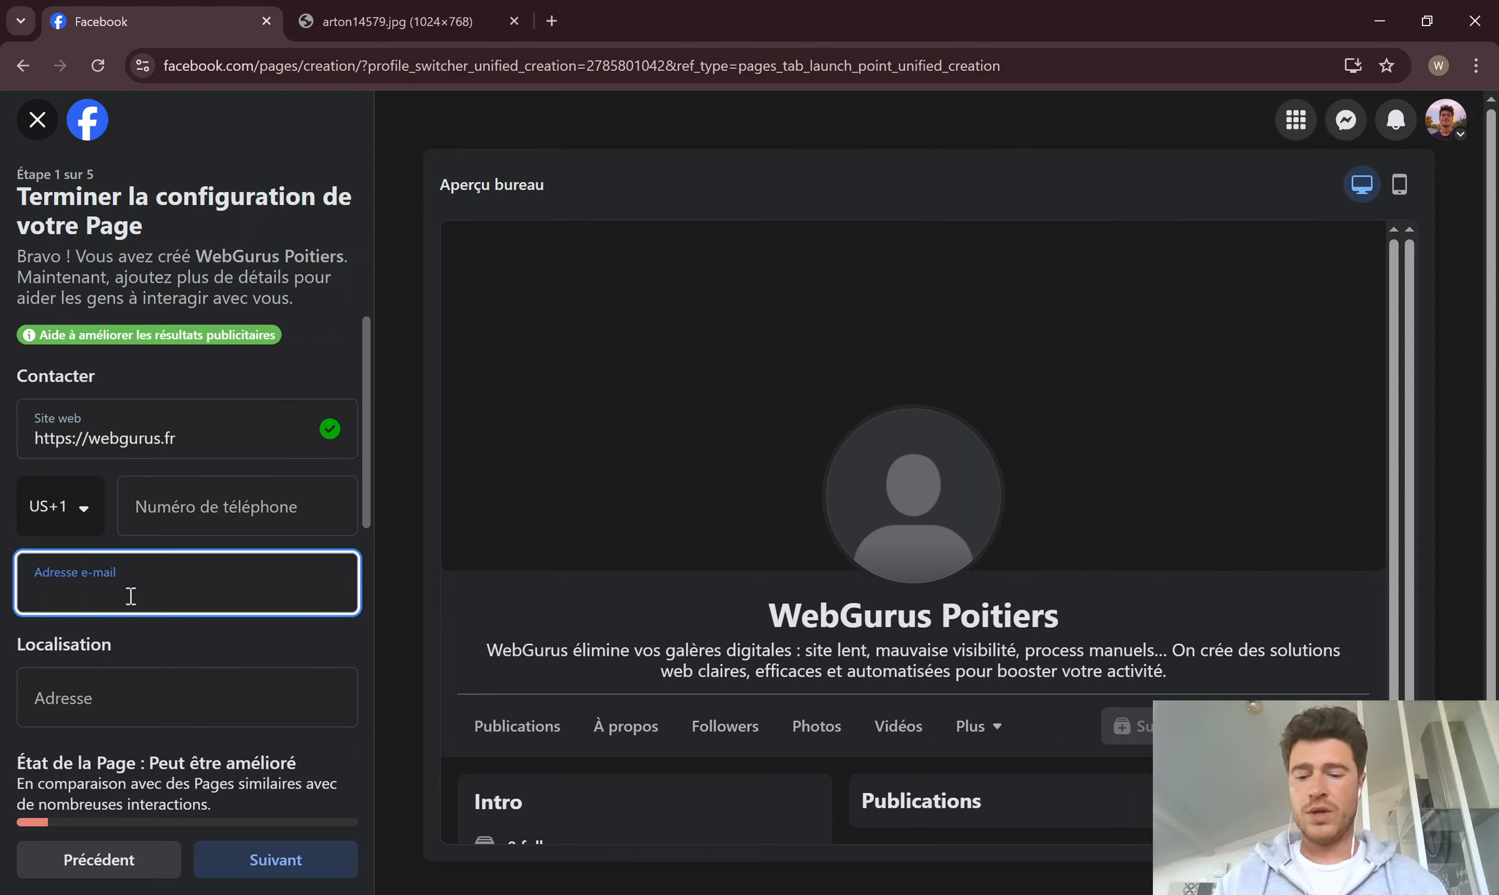
scroll(135, 595, down, 3)
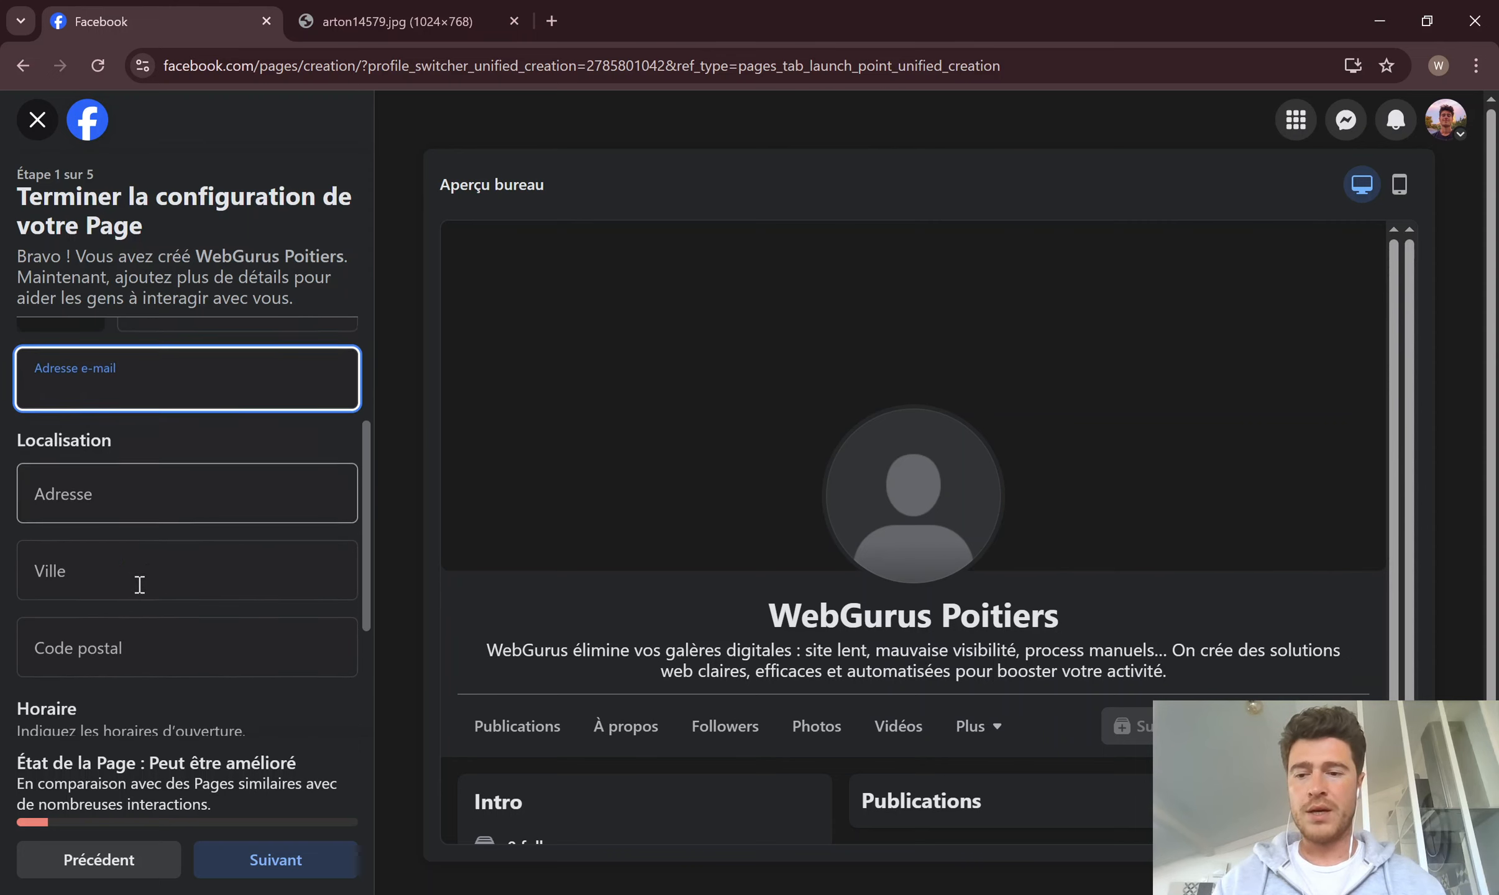
click(157, 494)
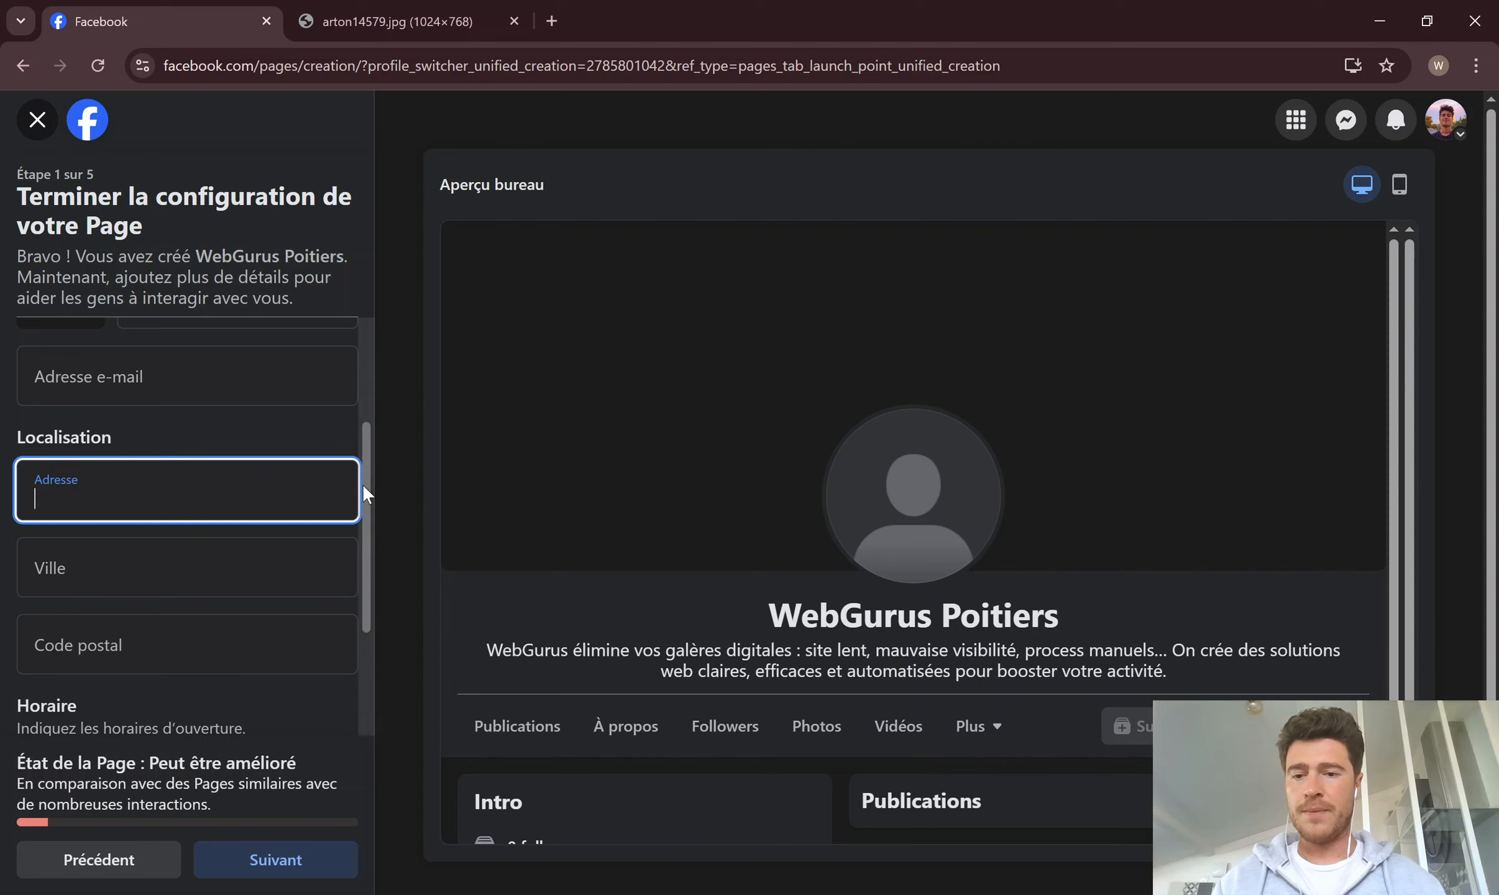
drag(362, 483, 363, 532)
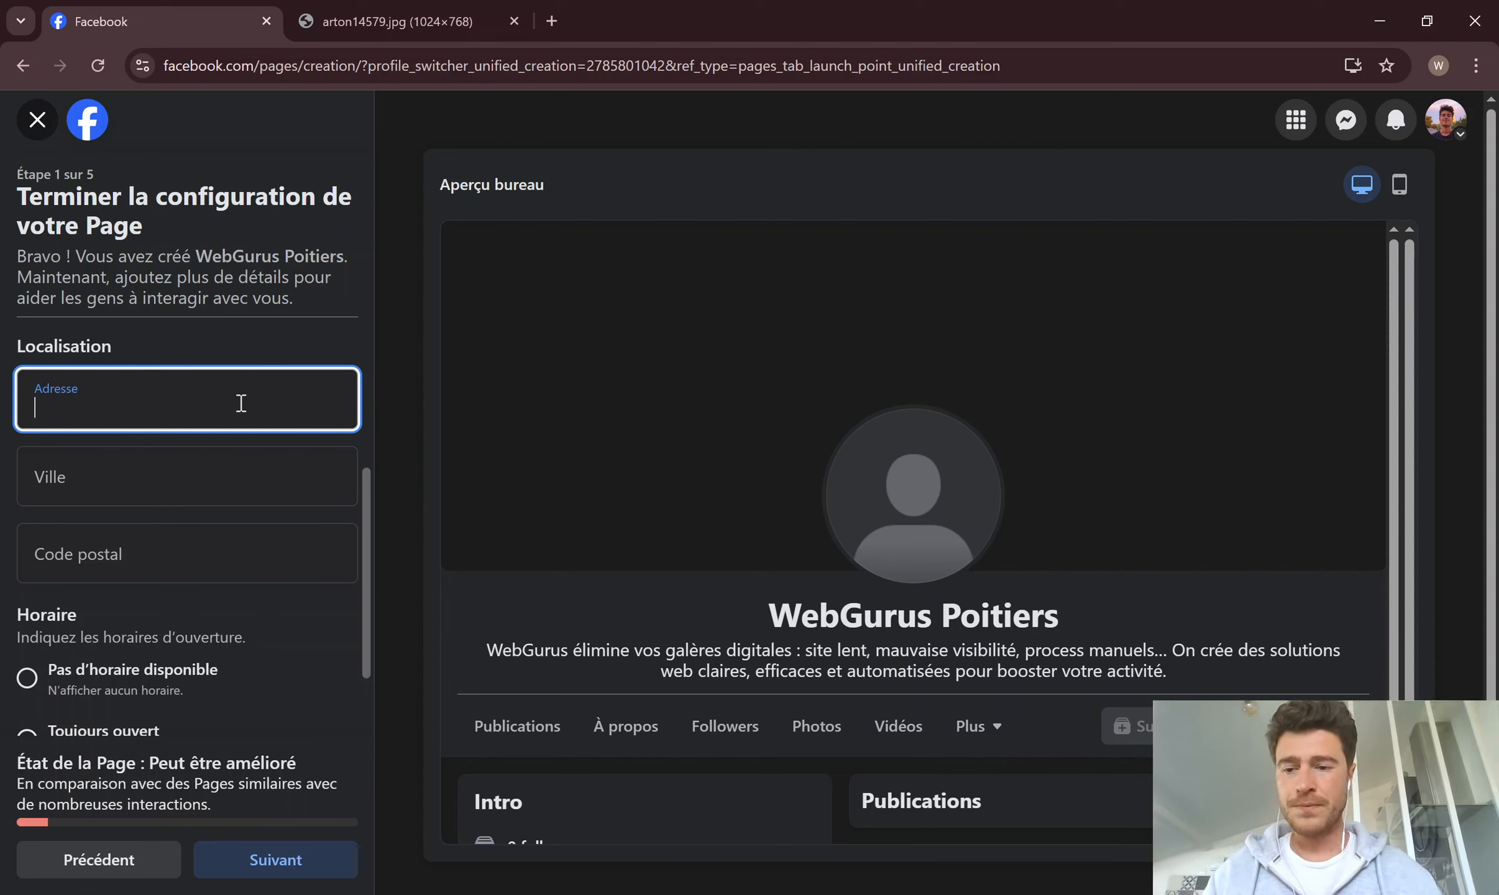
scroll(323, 532, down, 2)
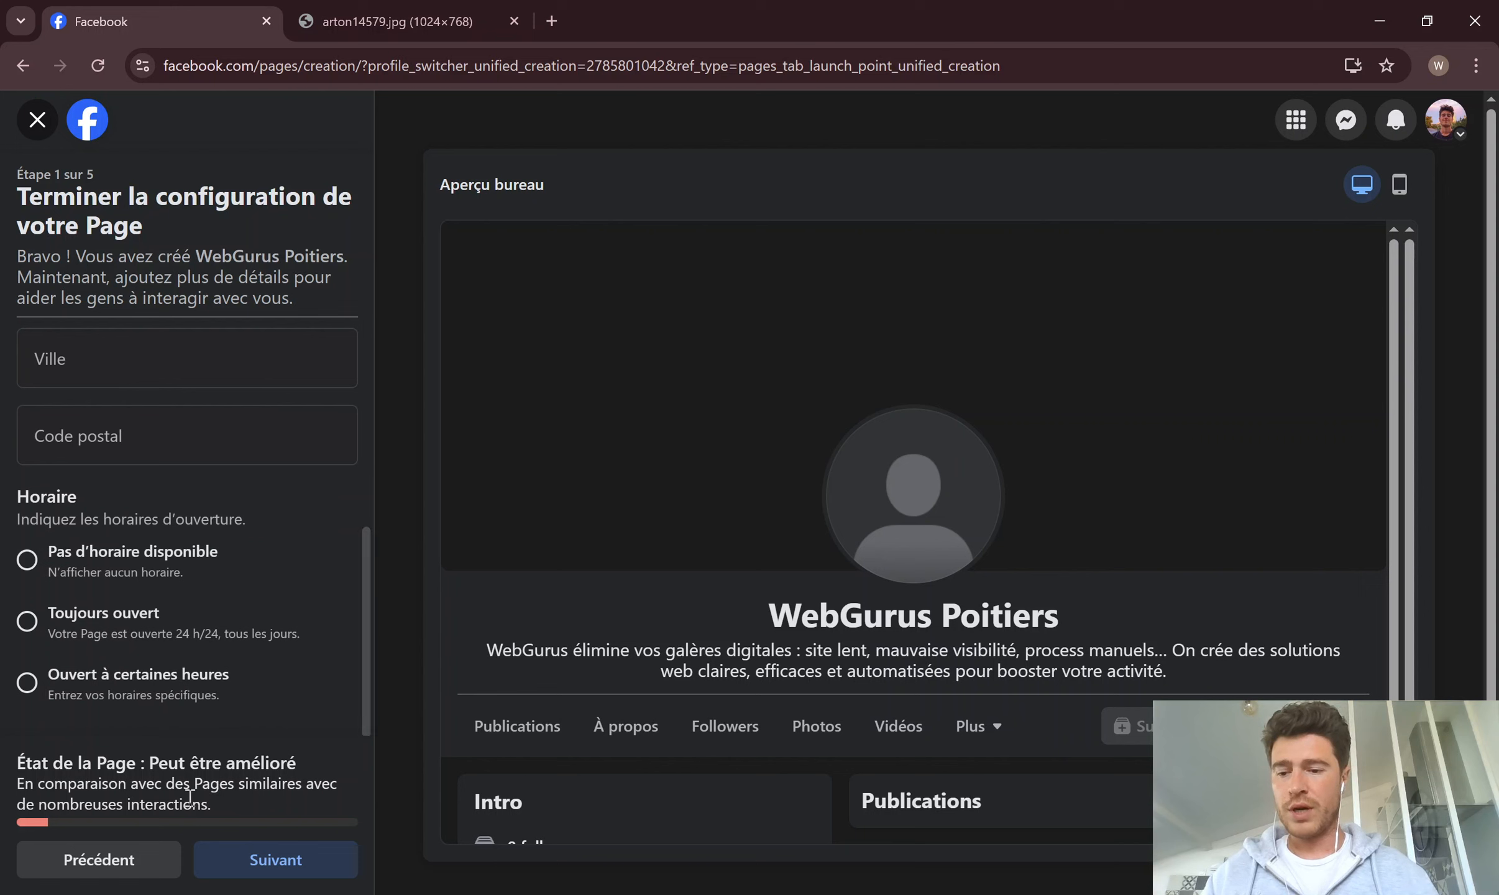
click(258, 865)
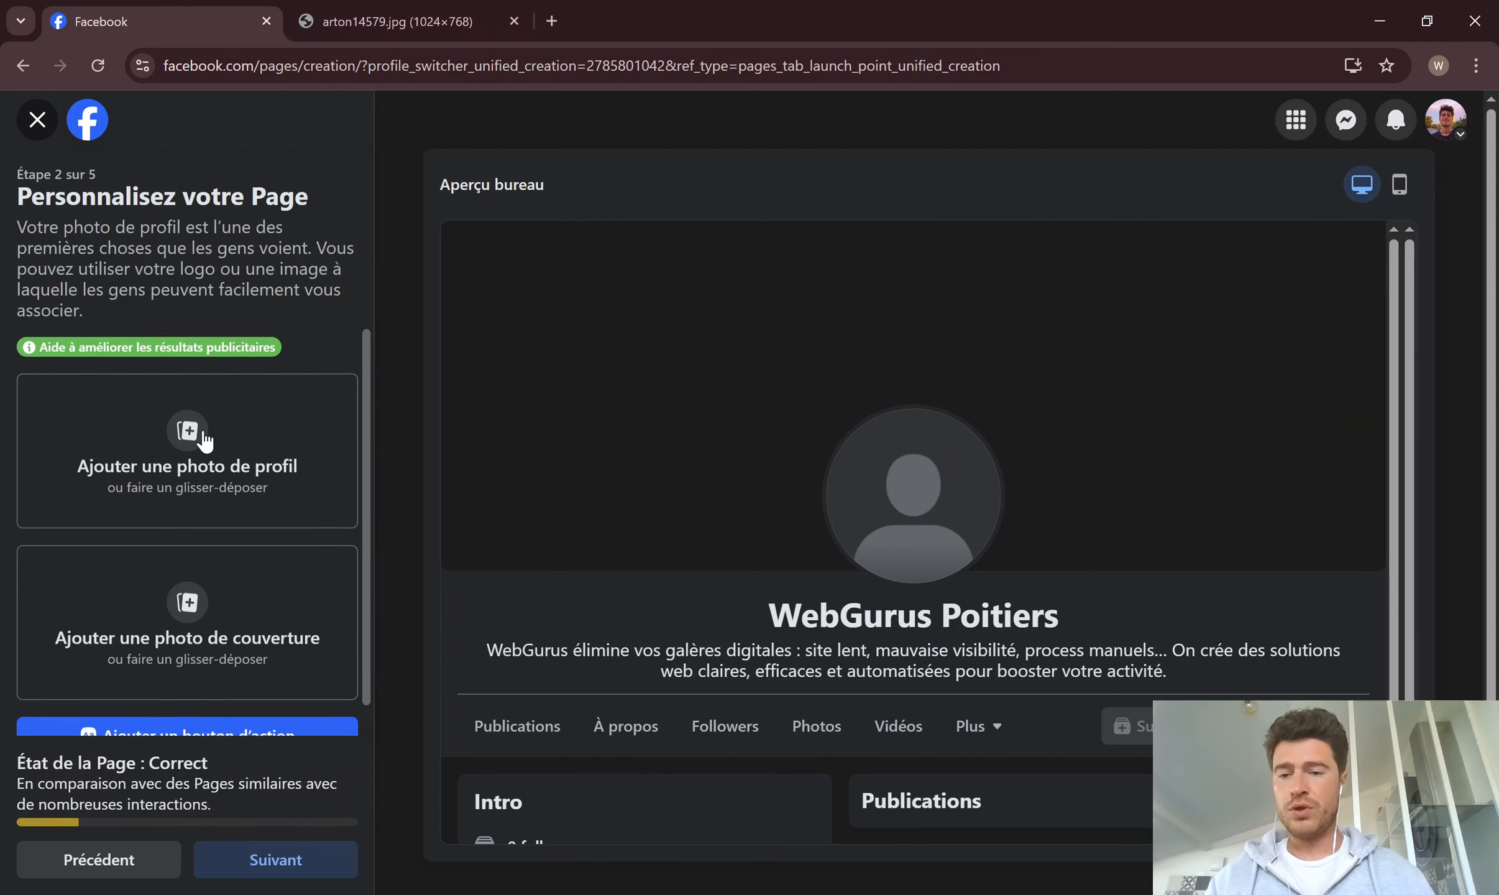
Look over the profile photo, cover photo and action button options and continue without adding any
scroll(205, 435, down, 1)
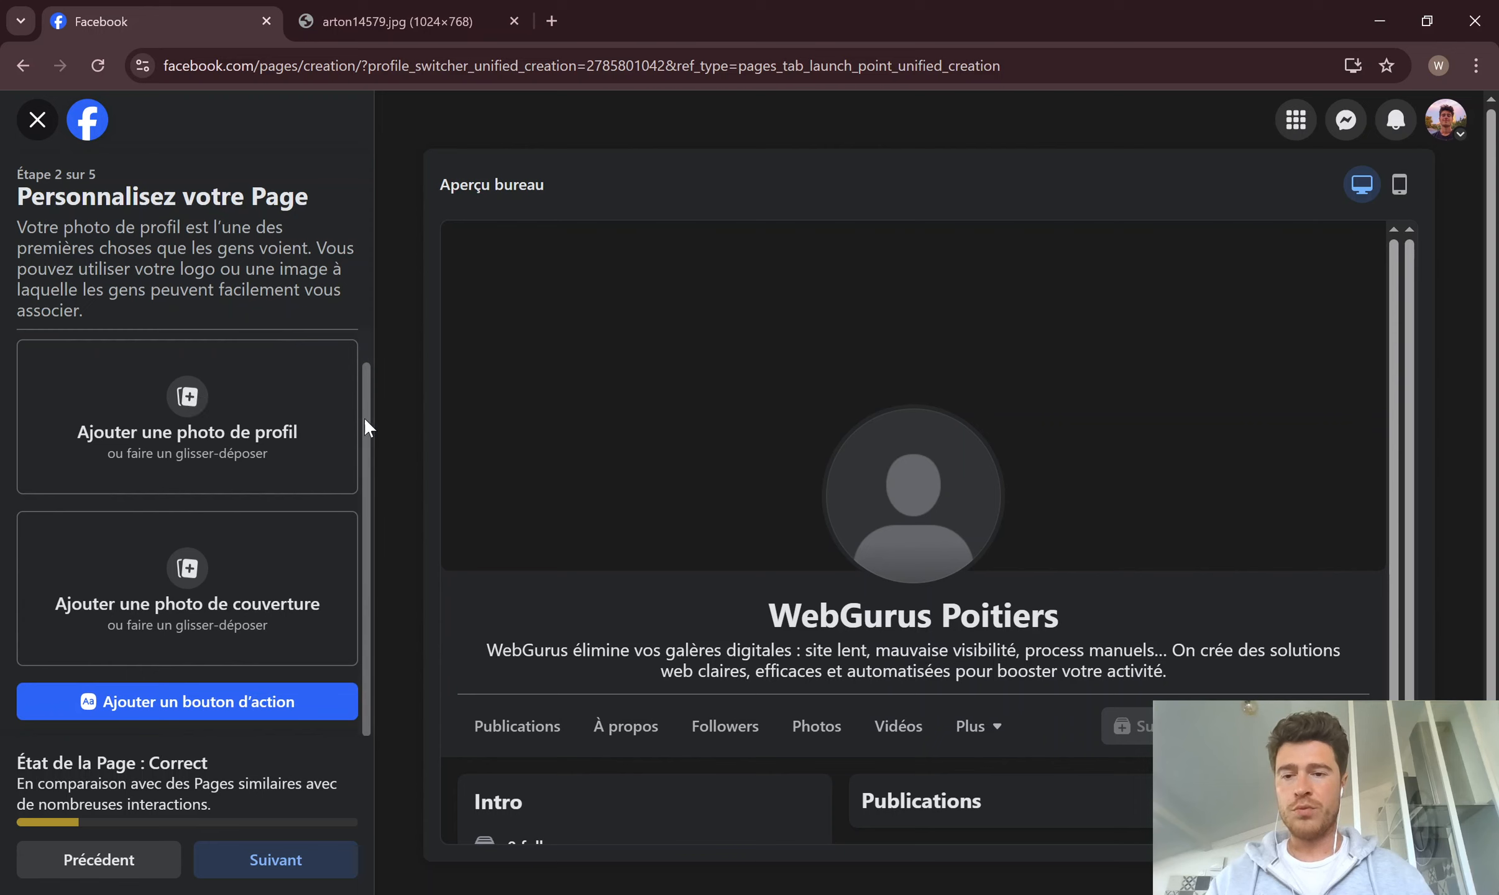
scroll(367, 392, up, 1)
scroll(314, 472, down, 1)
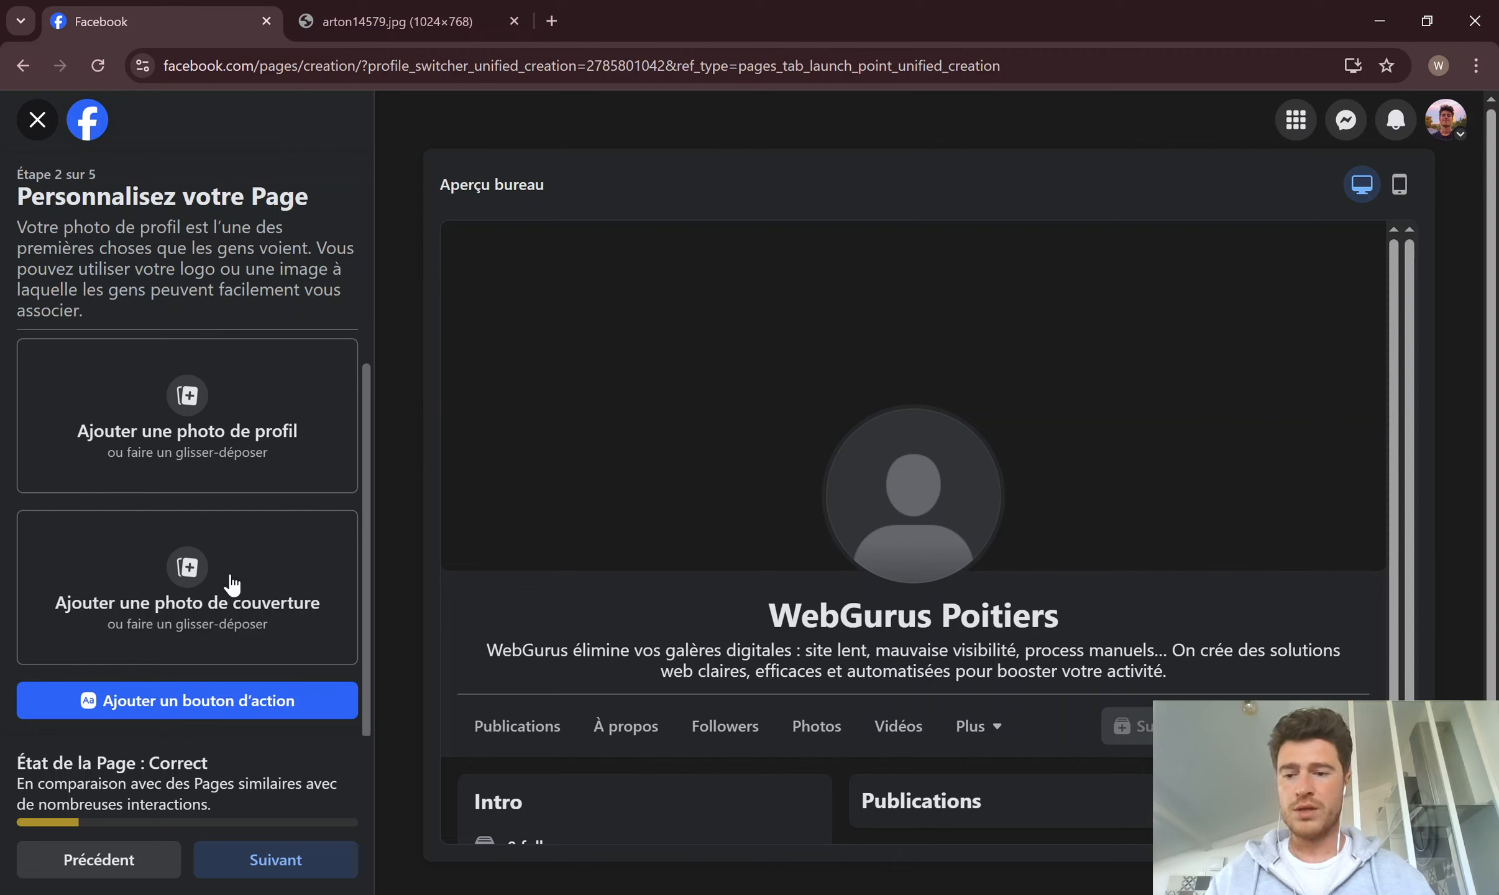
click(314, 861)
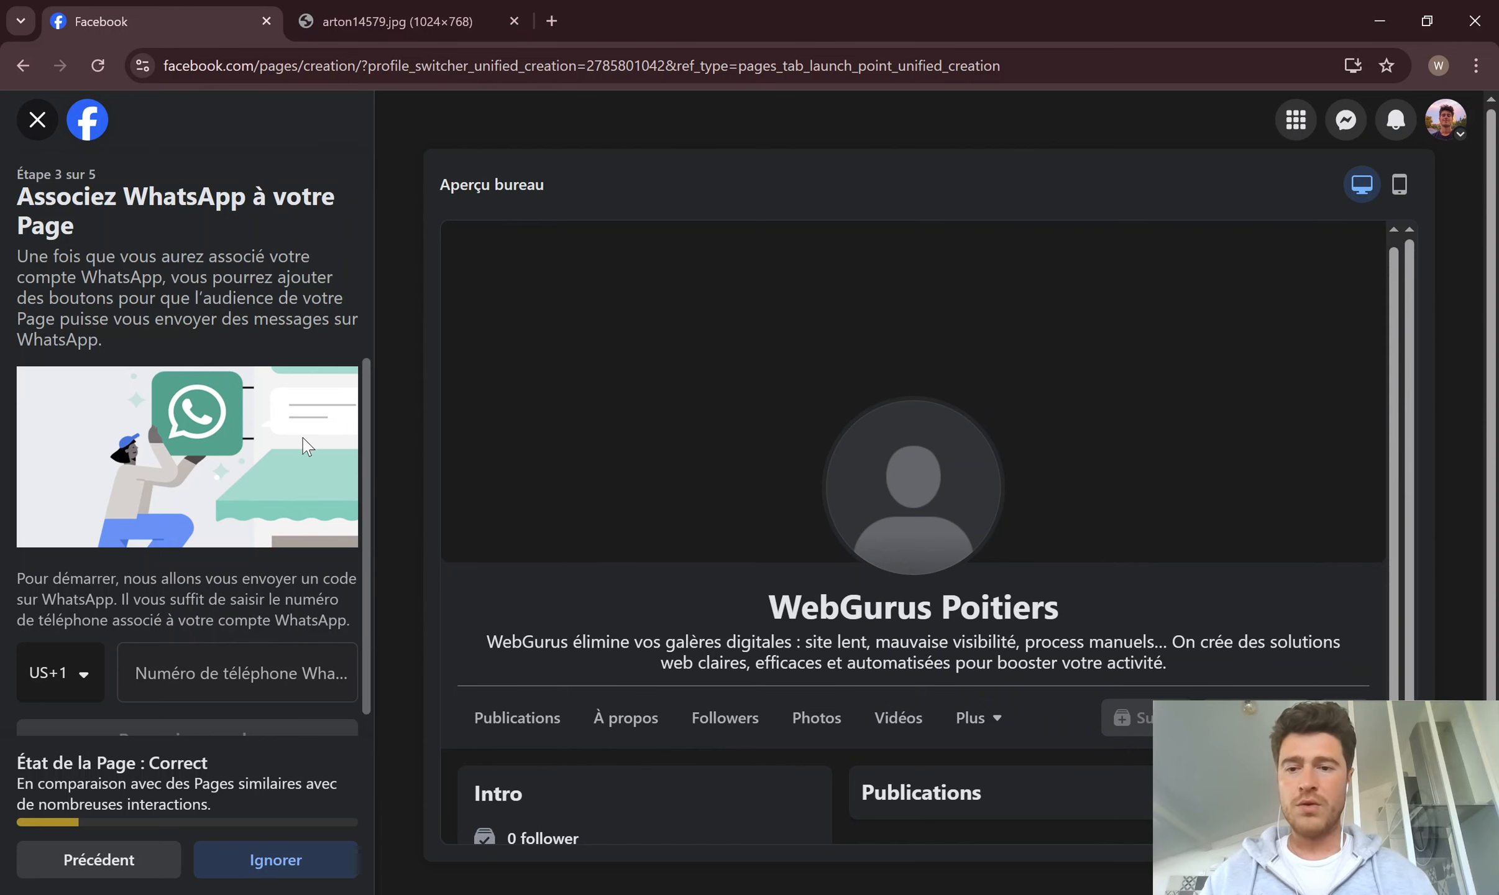
Check the Page preview, then skip linking WhatsApp and inviting friends
scroll(308, 465, down, 1)
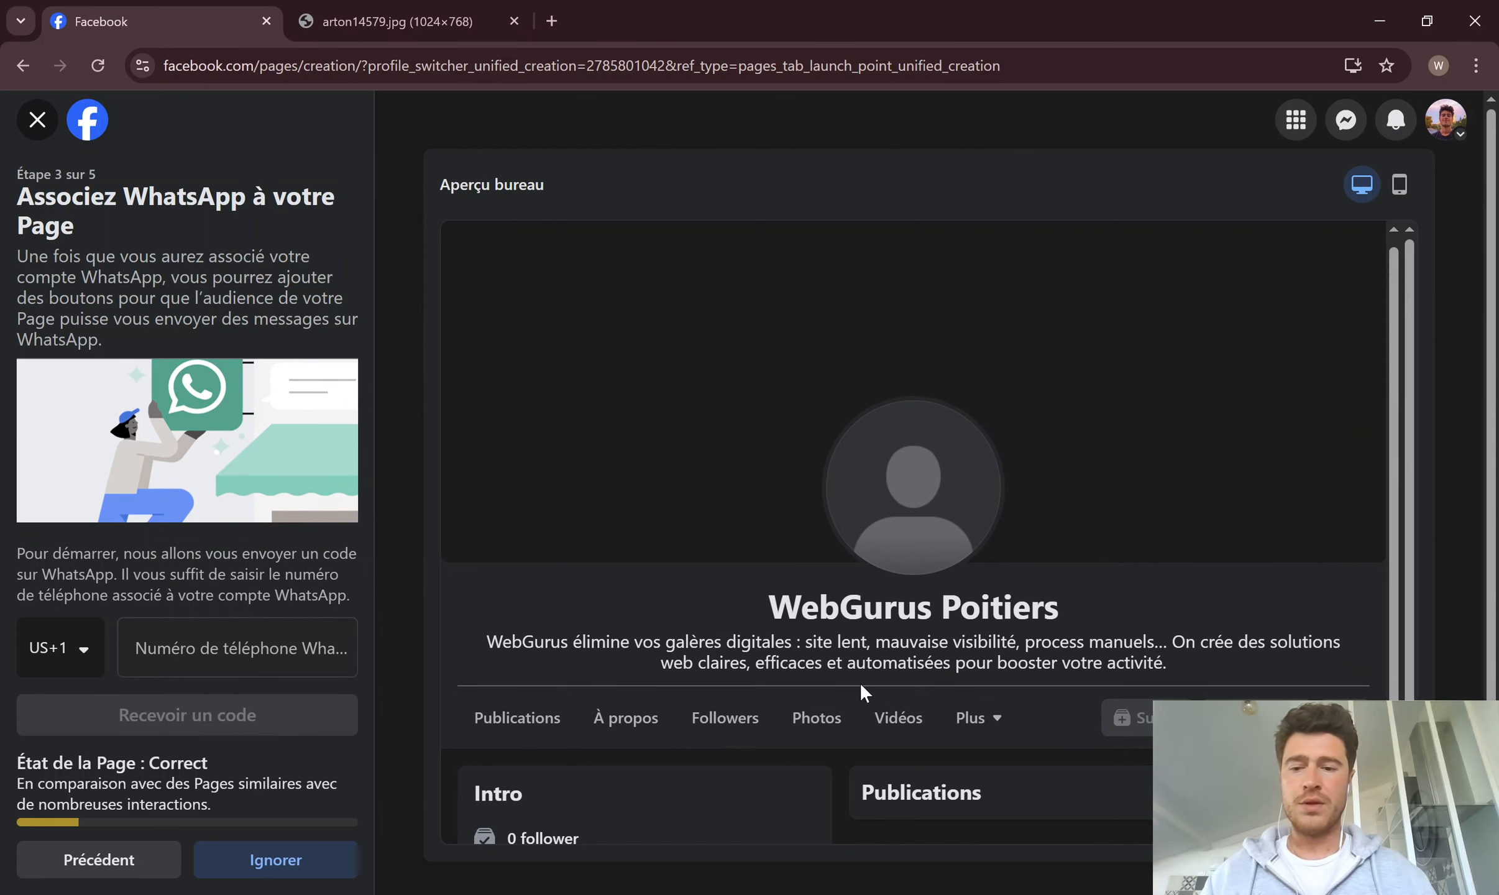
scroll(756, 634, down, 2)
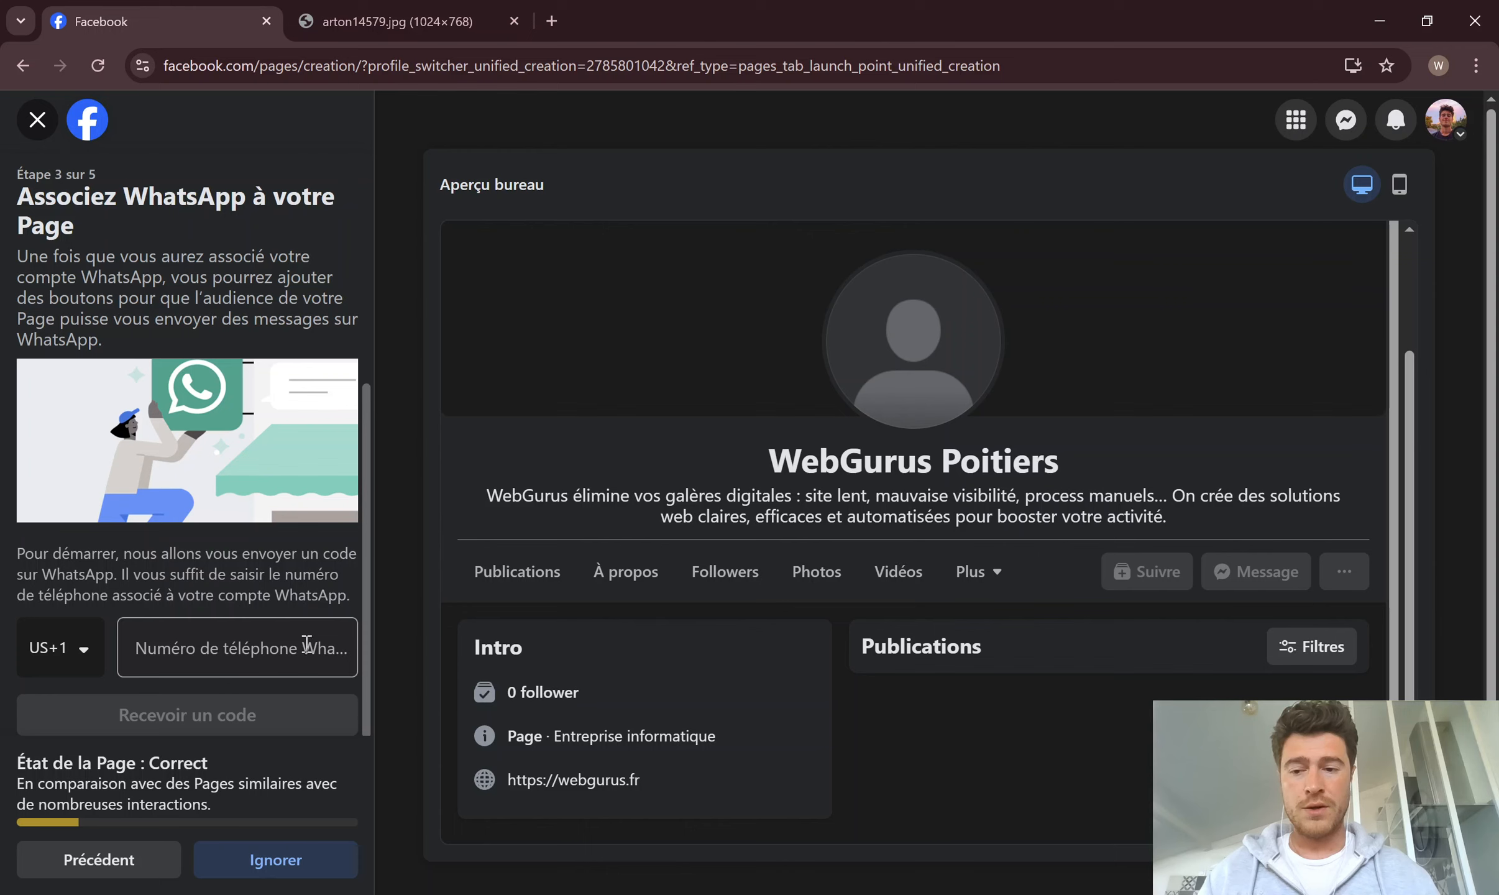
click(289, 868)
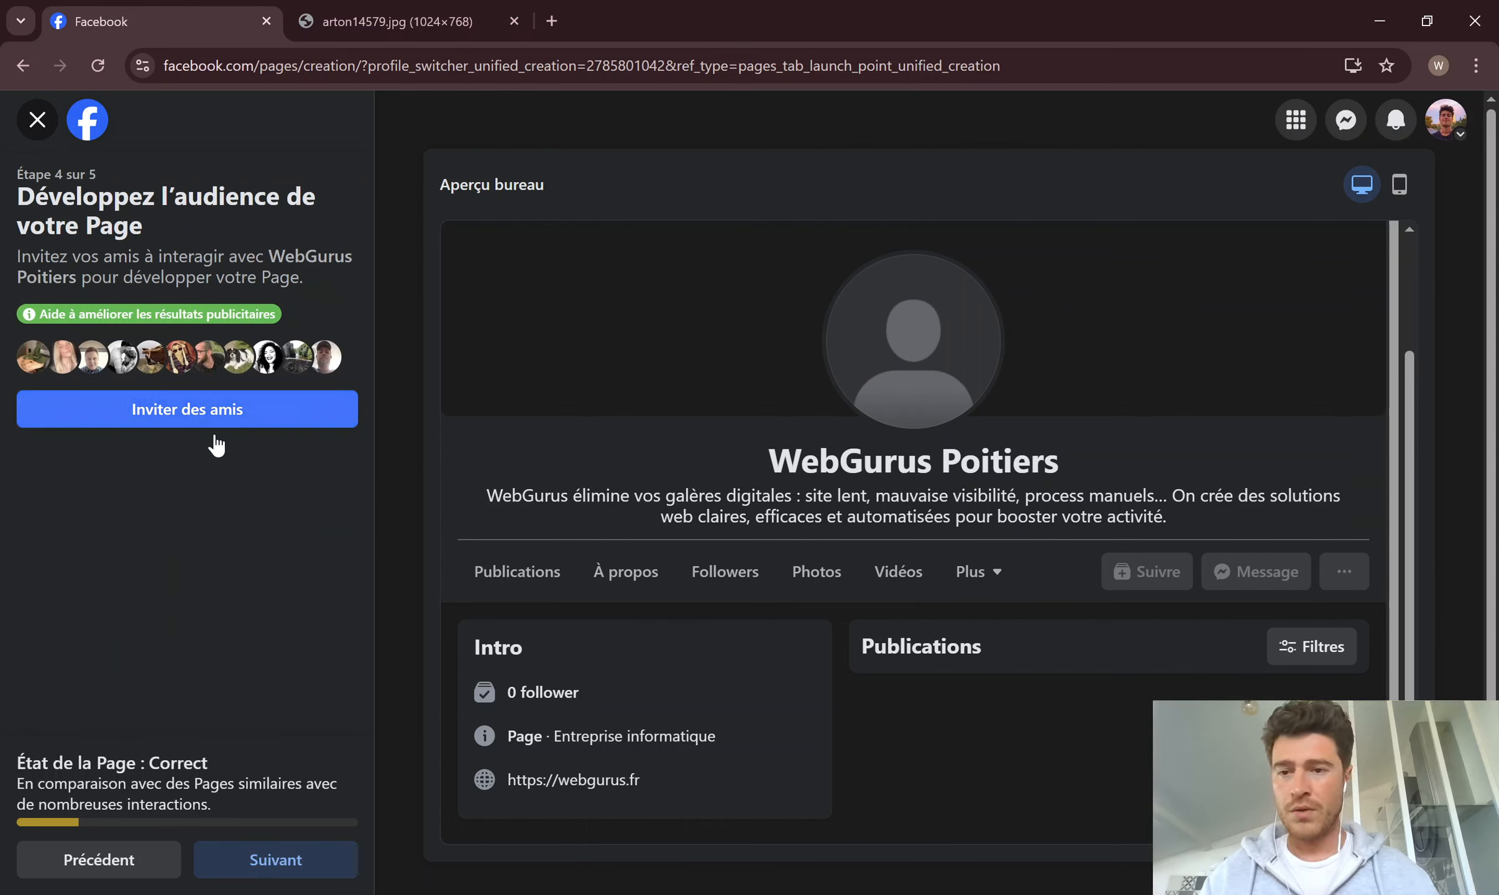
click(256, 856)
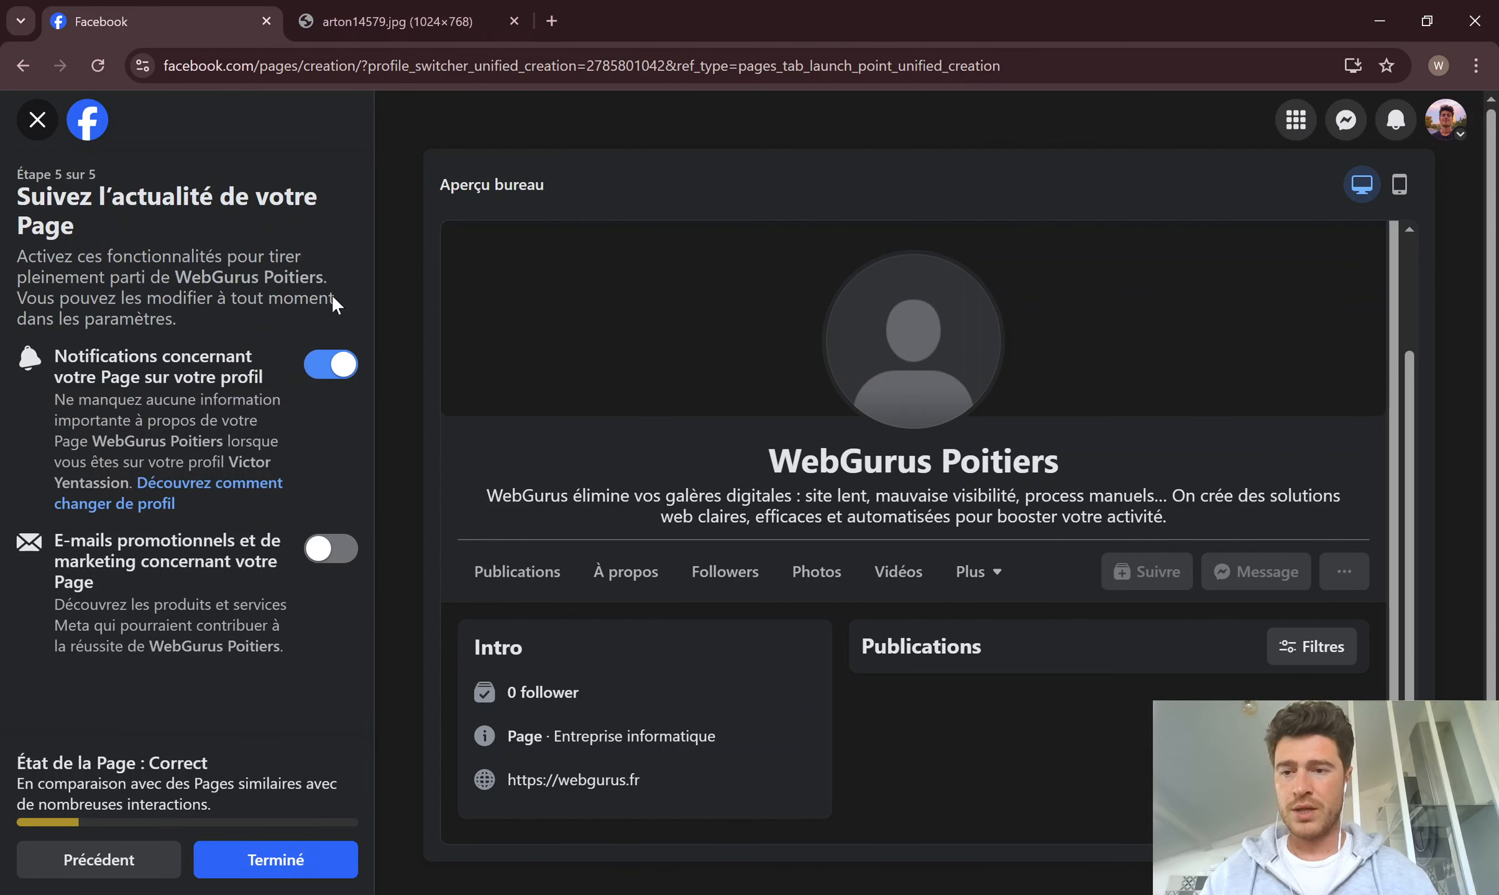
Turn off notifications about the Page on the personal profile and finish the Page setup
click(330, 364)
click(264, 862)
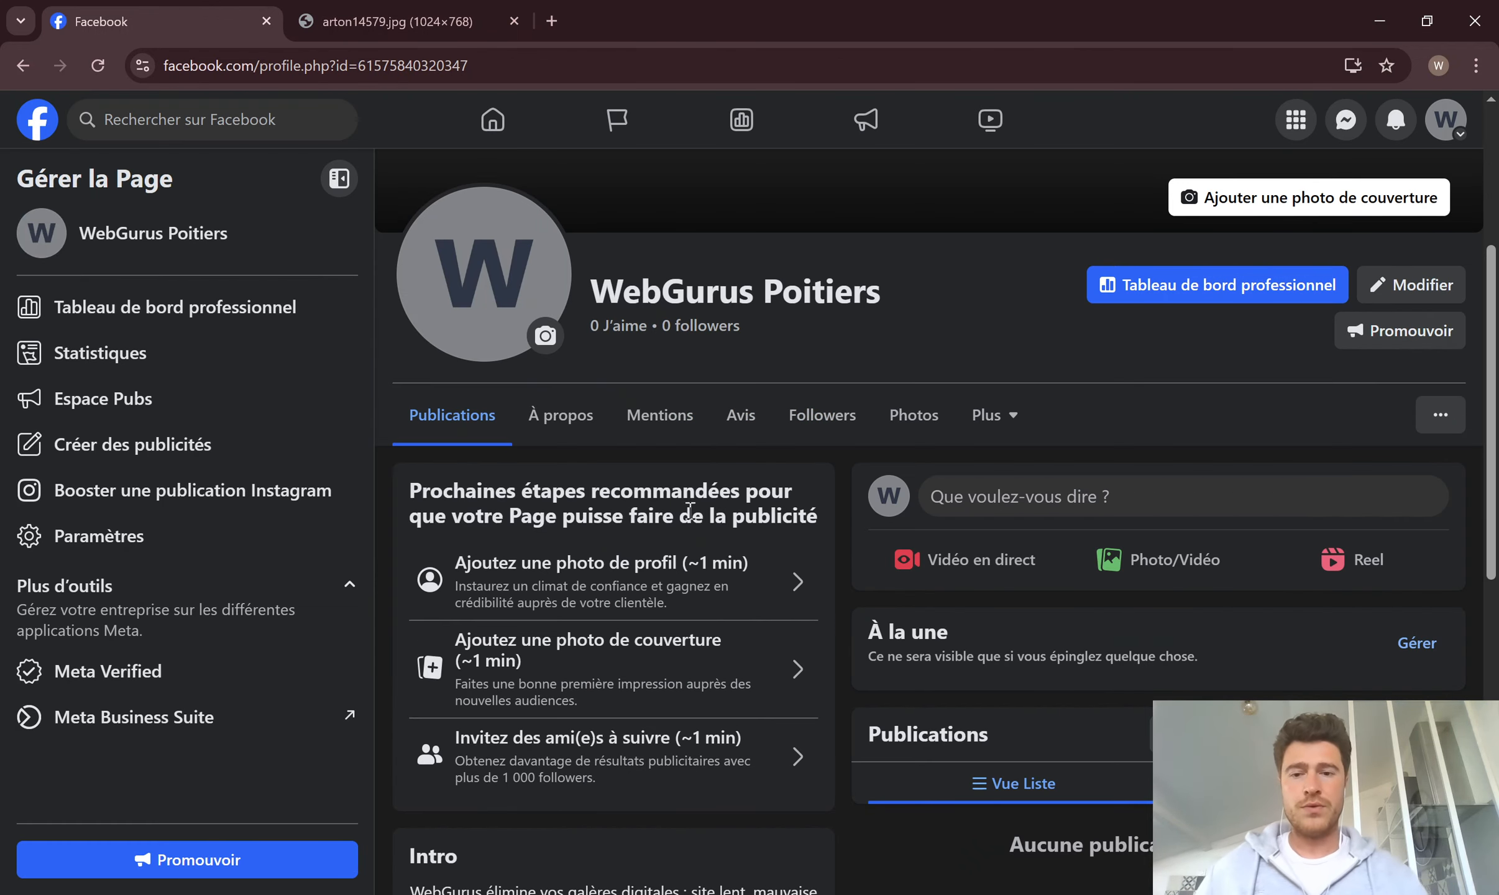
Examine the new WebGurus Poitiers Page, including its header, recommended next steps, publications and Intro section
scroll(848, 524, up, 3)
scroll(841, 515, down, 1)
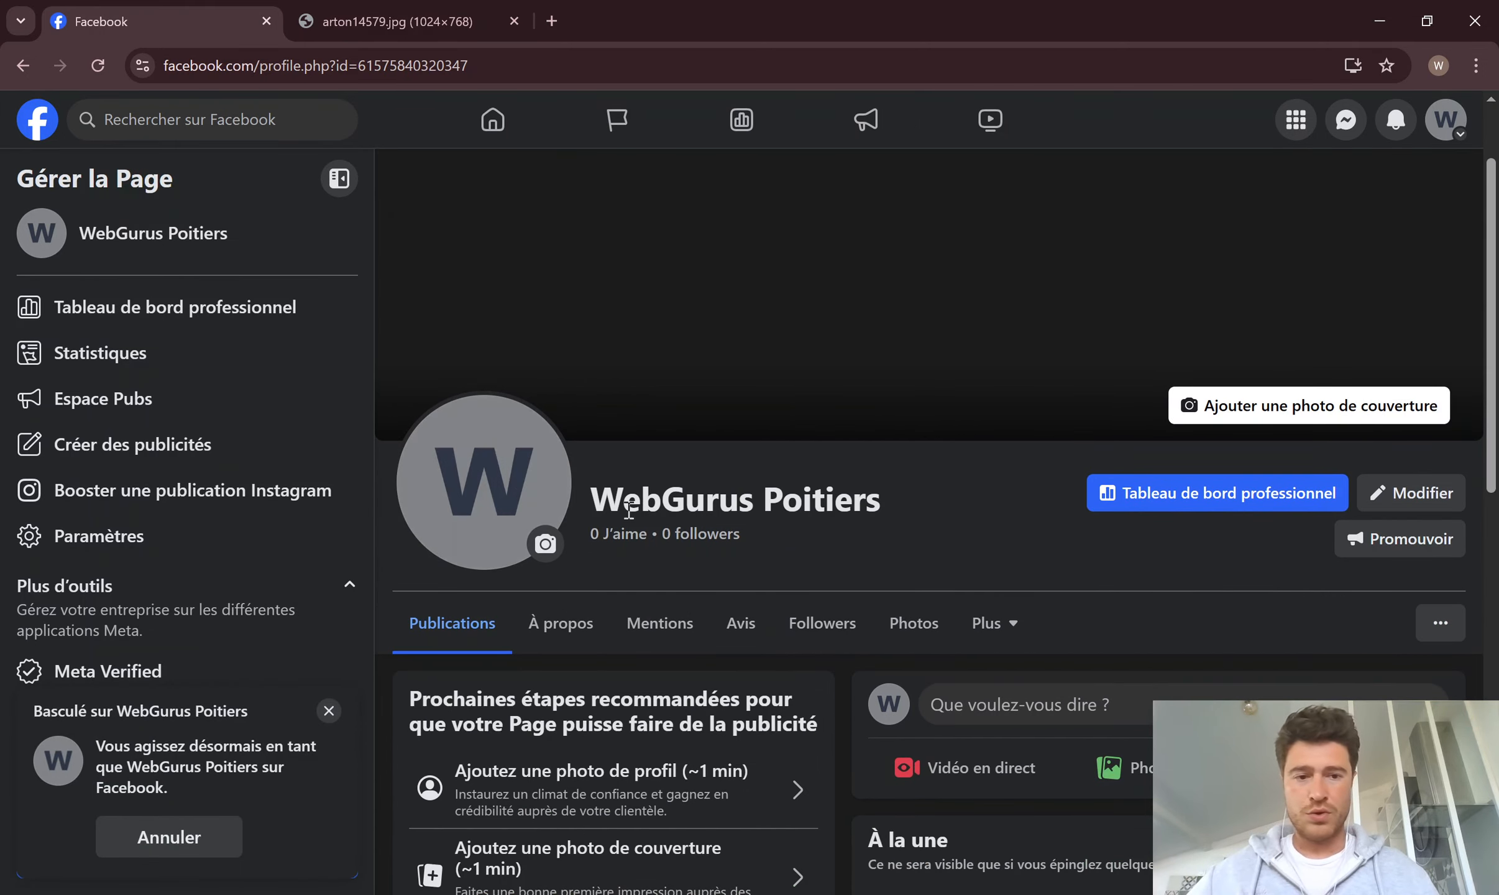
scroll(870, 554, down, 3)
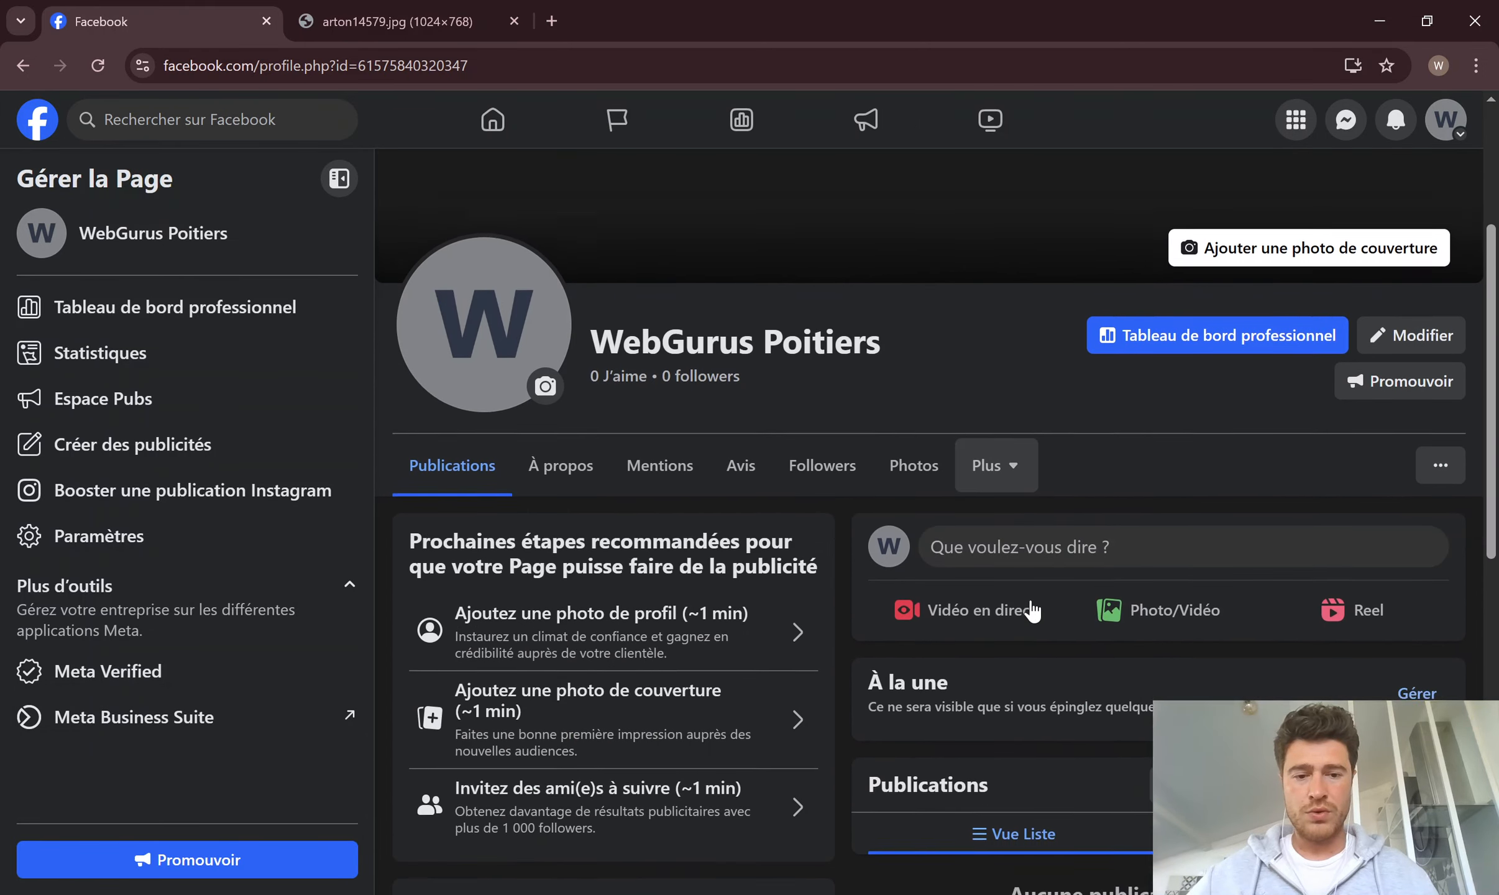
scroll(932, 535, up, 3)
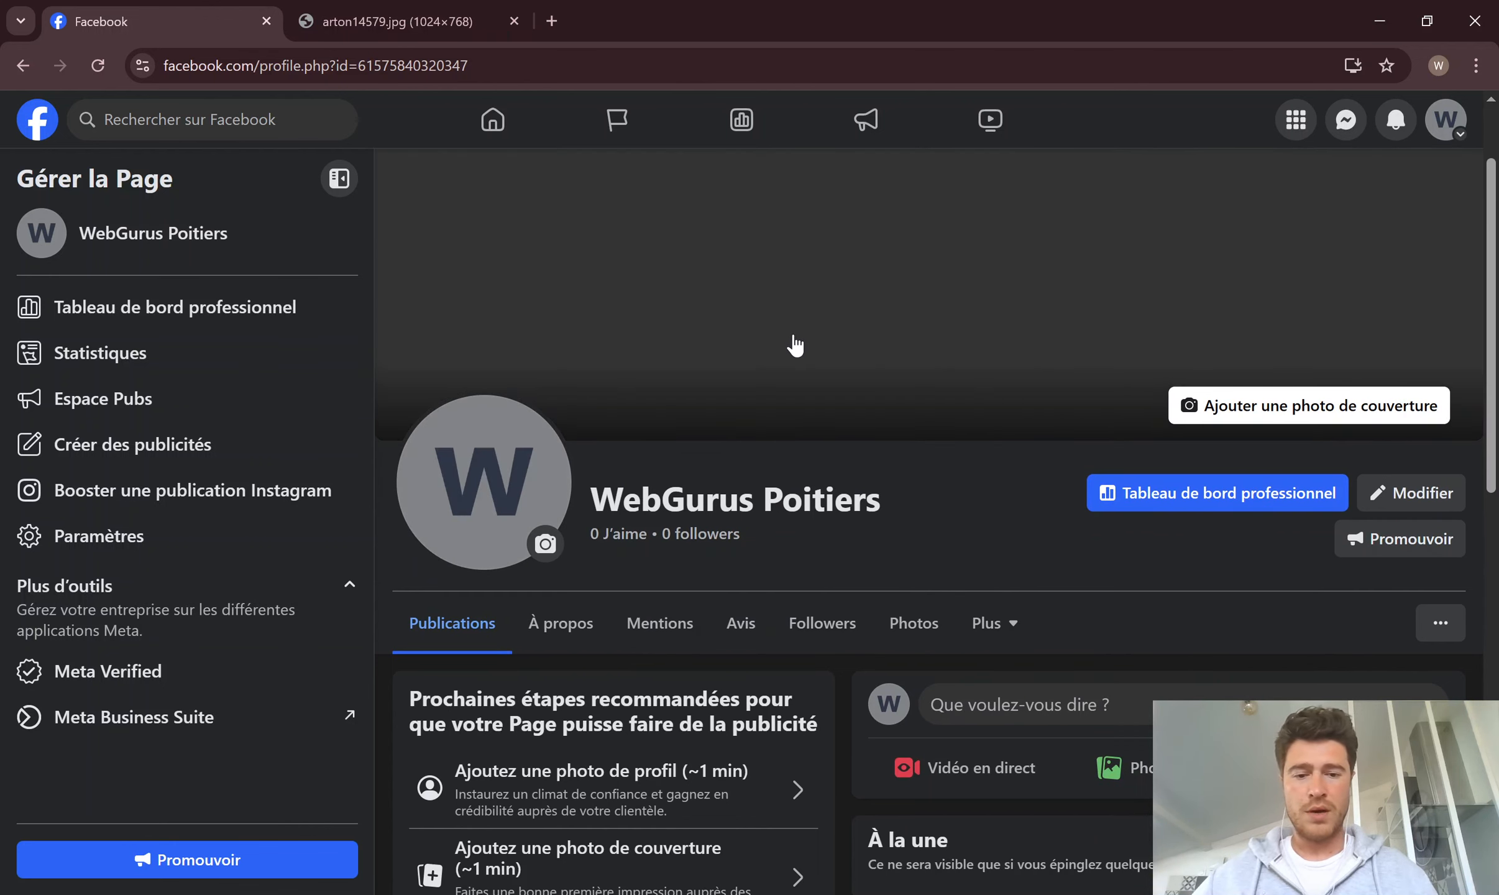
scroll(795, 345, down, 3)
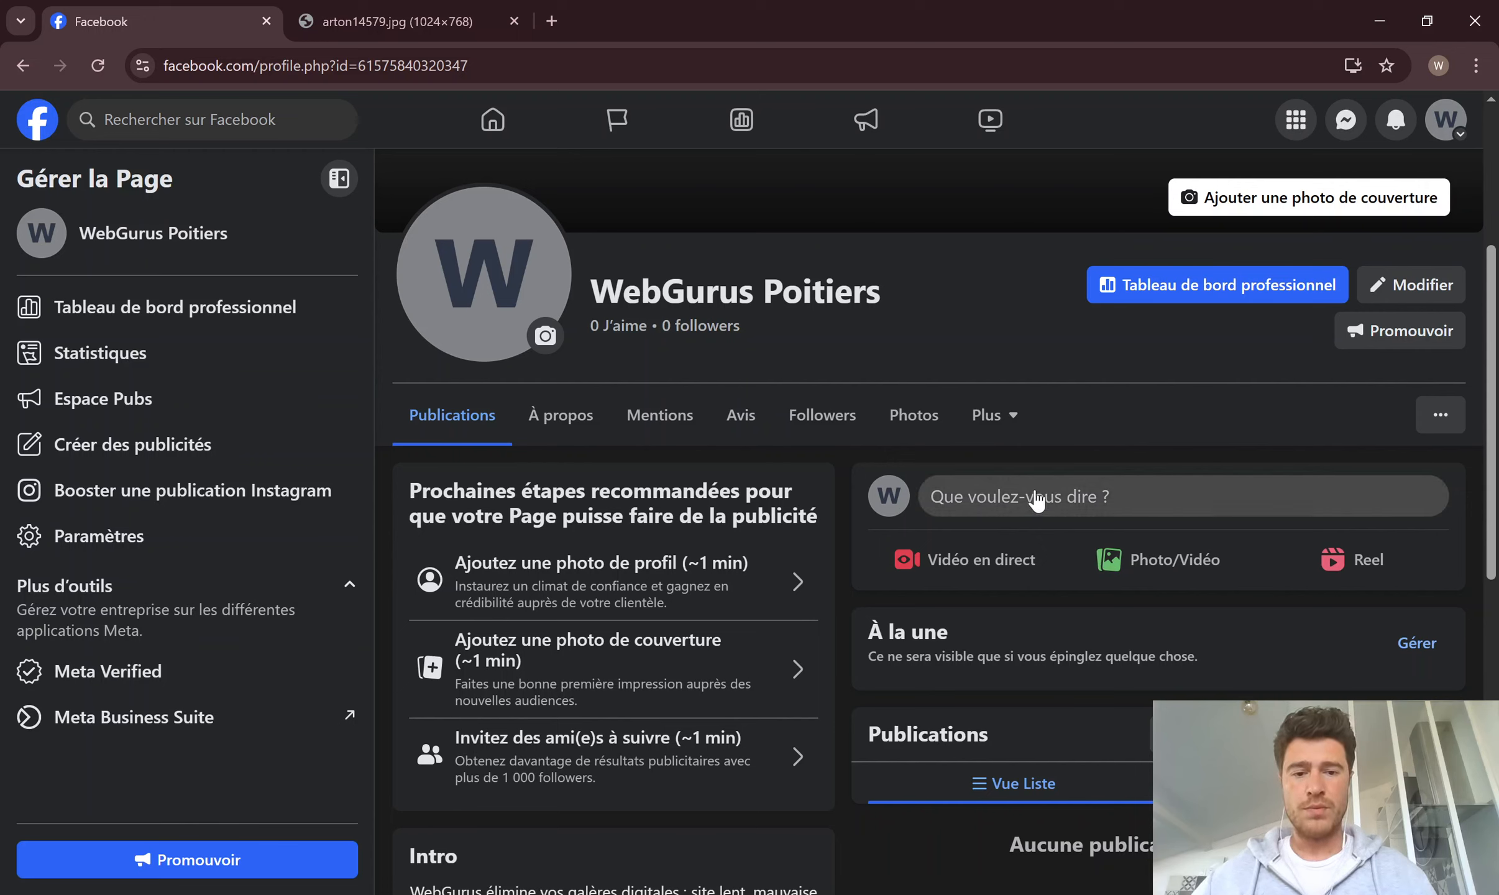
scroll(858, 423, down, 3)
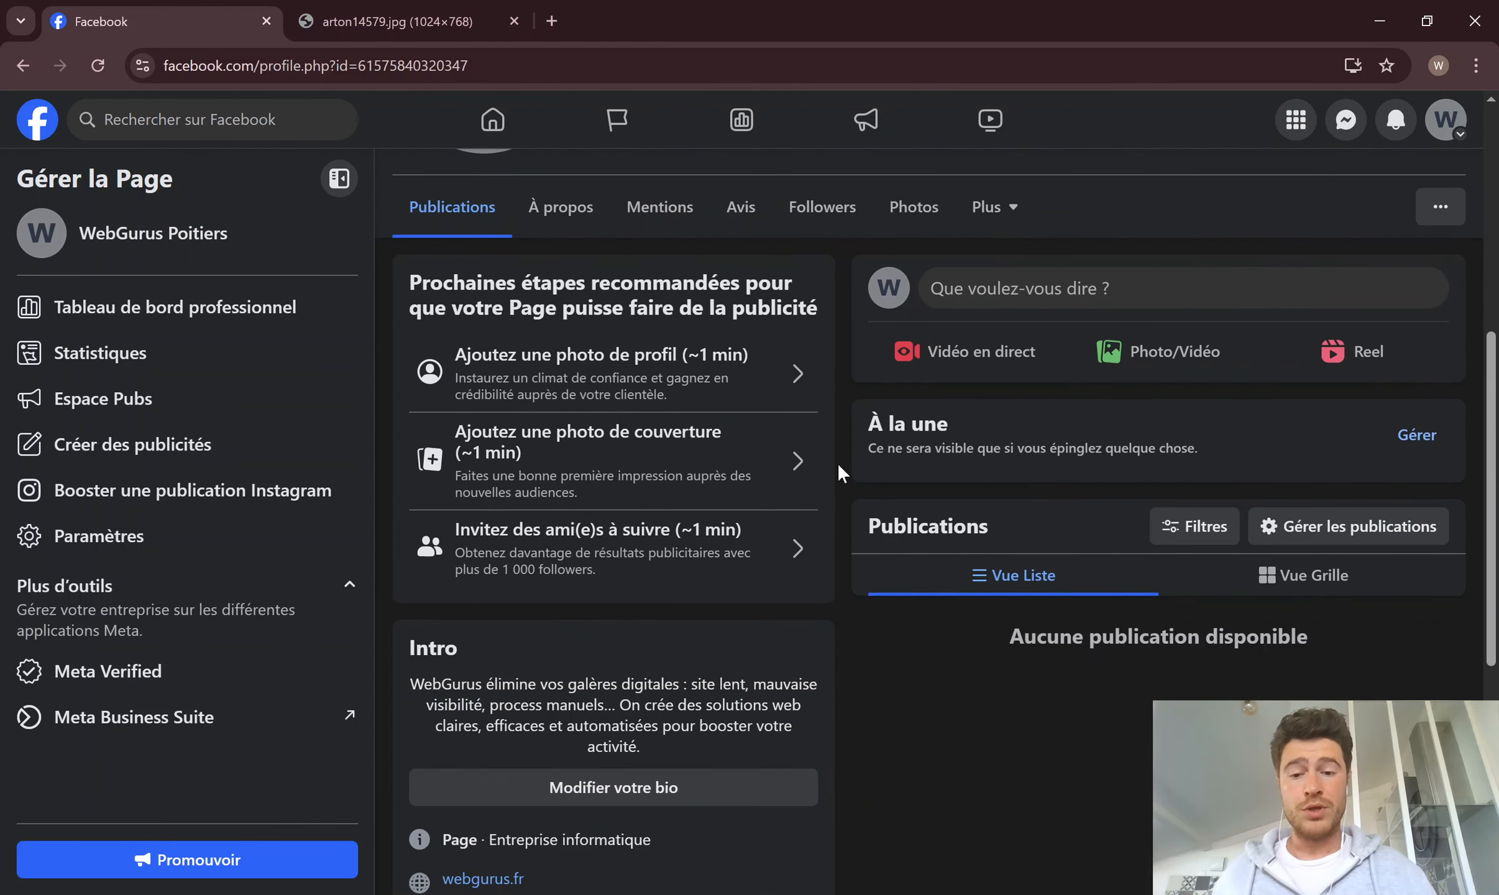
scroll(837, 463, down, 2)
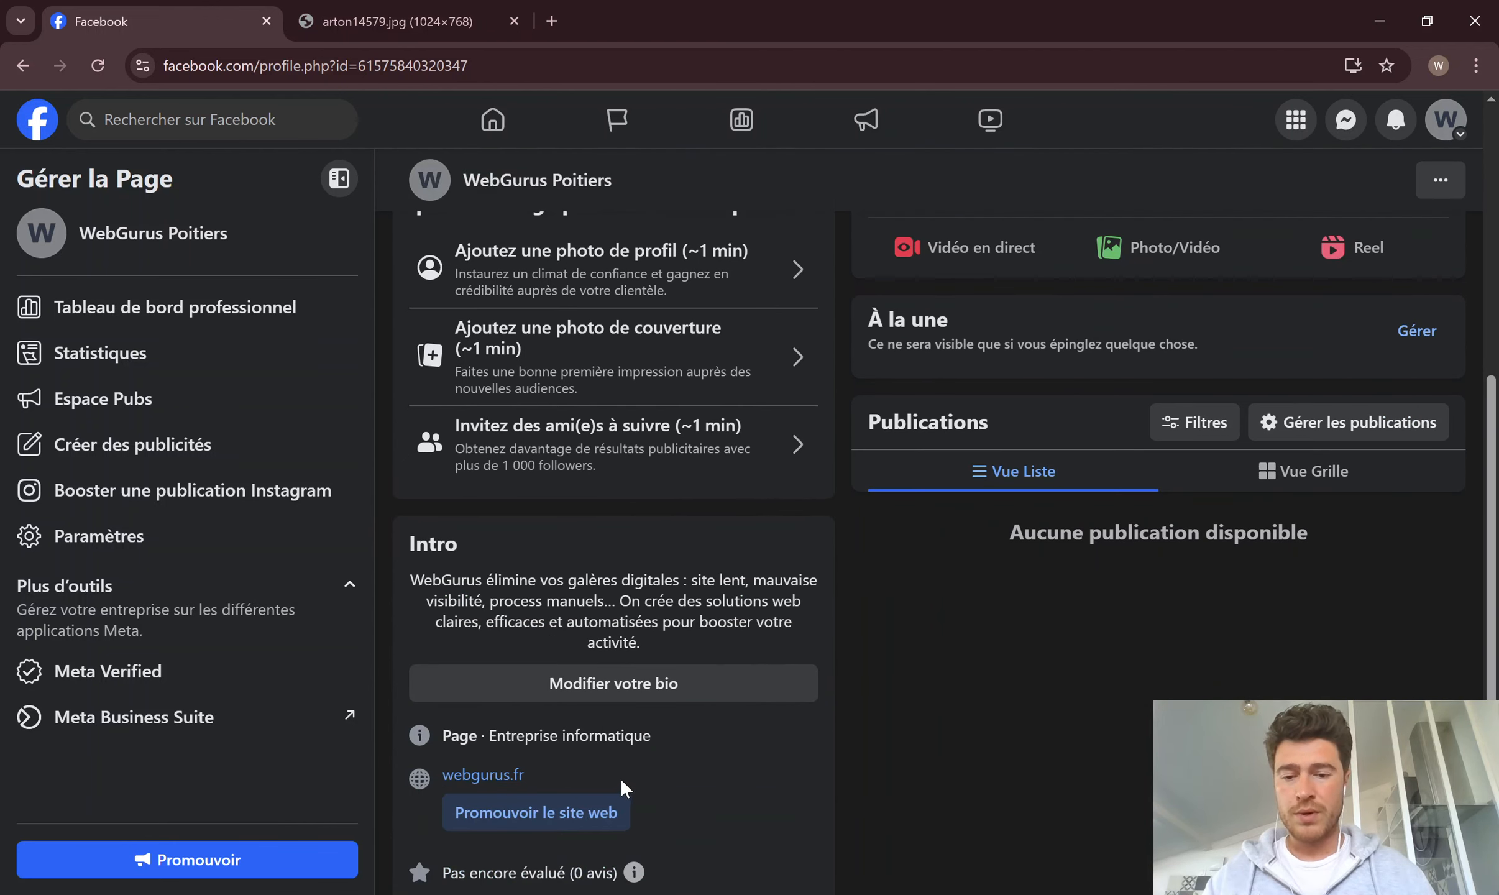